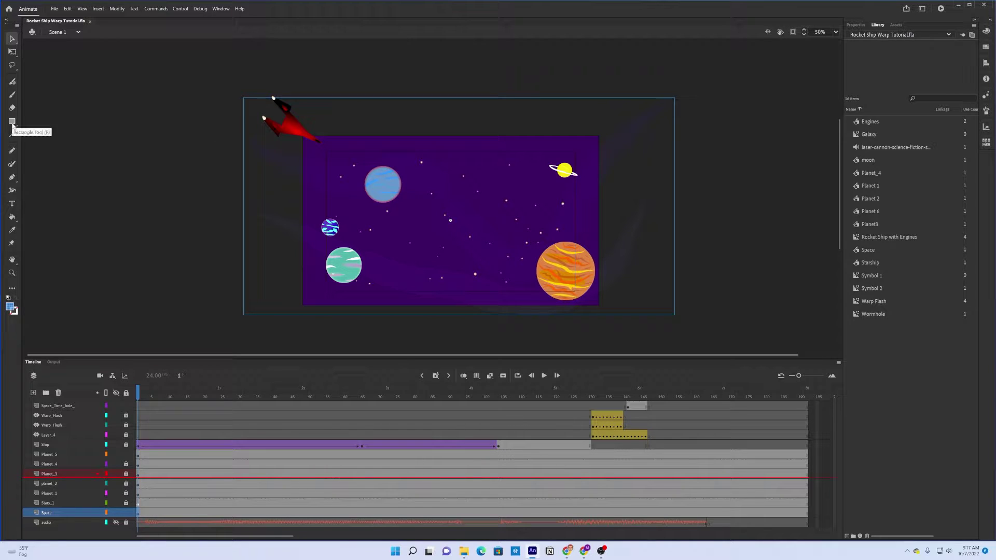
Change the fill colour to a purple swatch
left_click(11, 309)
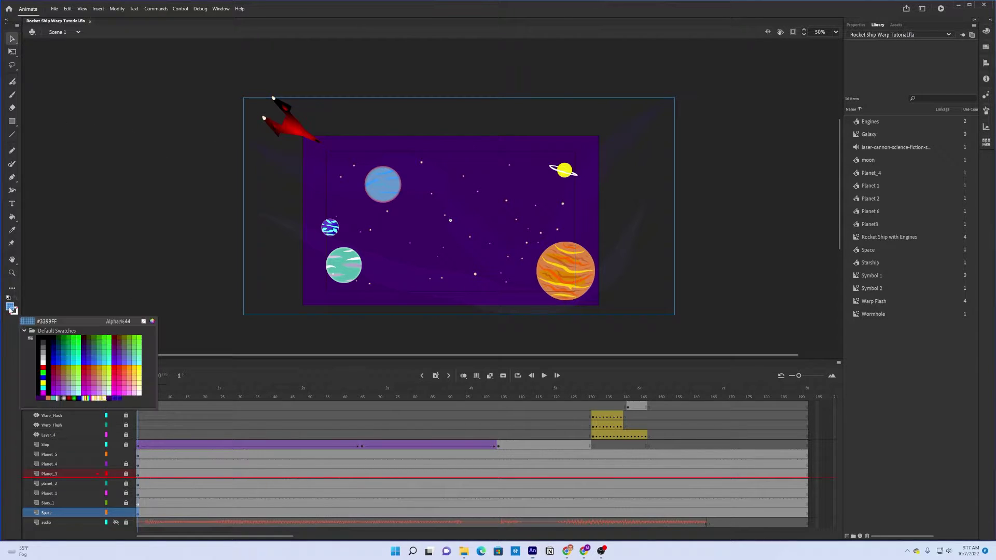
left_click(121, 349)
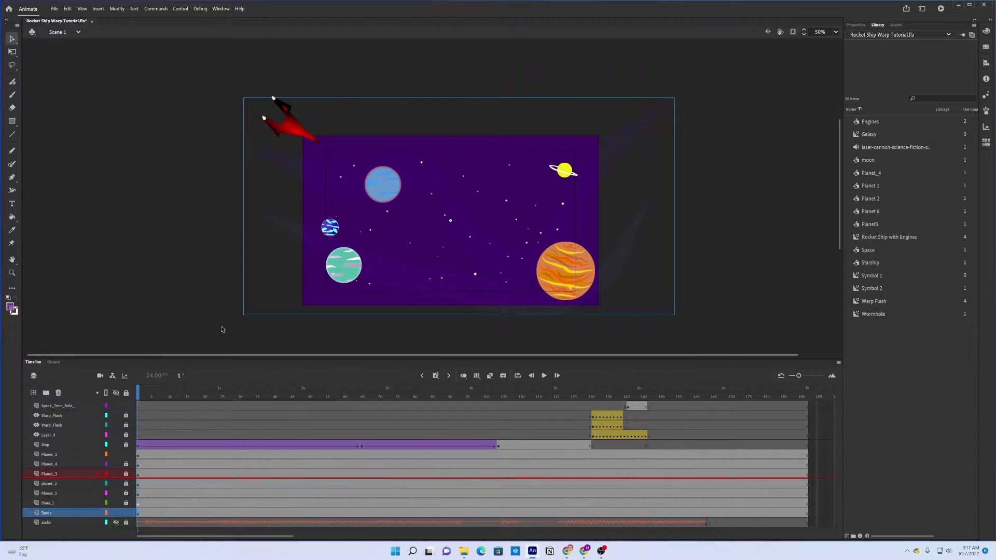
Open the Space background symbol and inspect its contents by toggling the visibility of its layers
left_click(140, 515)
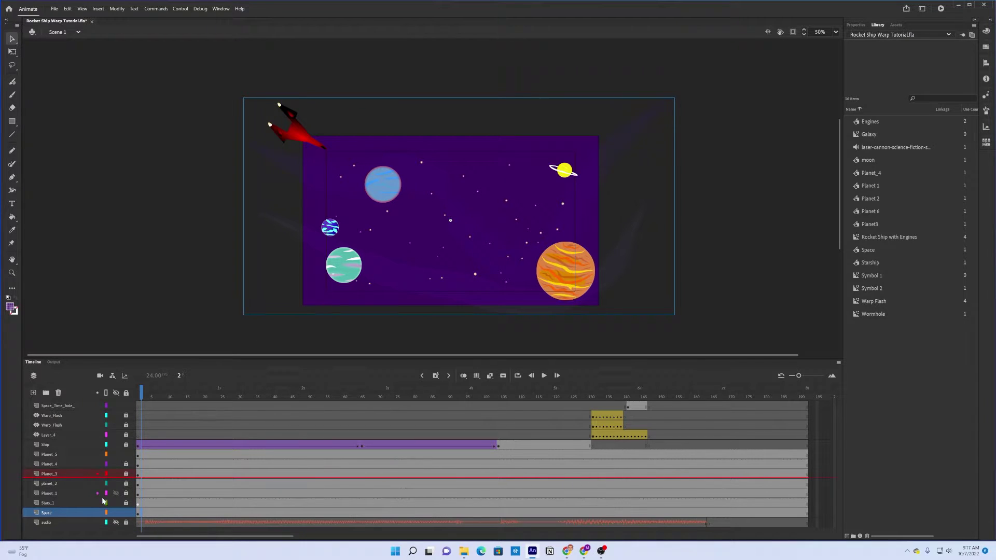
left_click(138, 514)
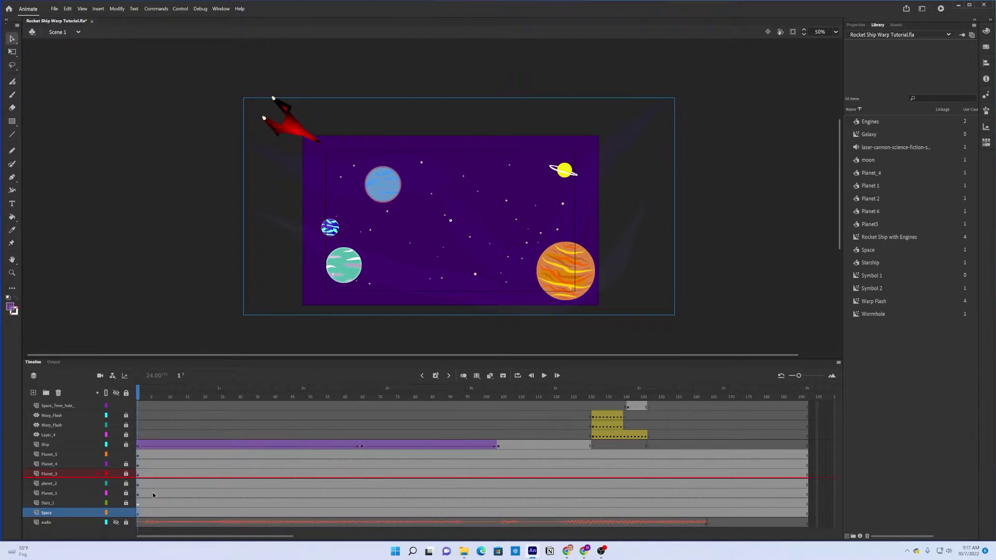
double_click(313, 287)
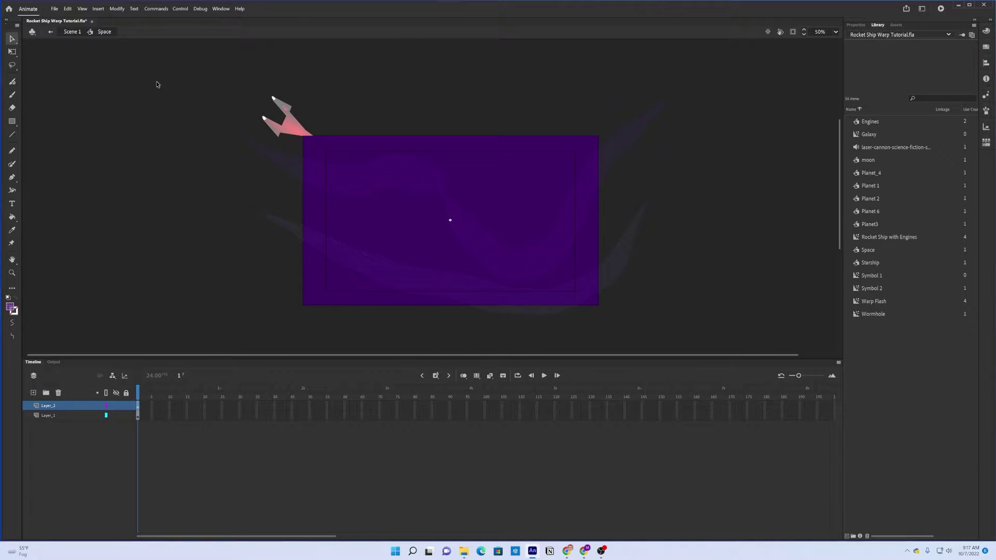
left_click(117, 9)
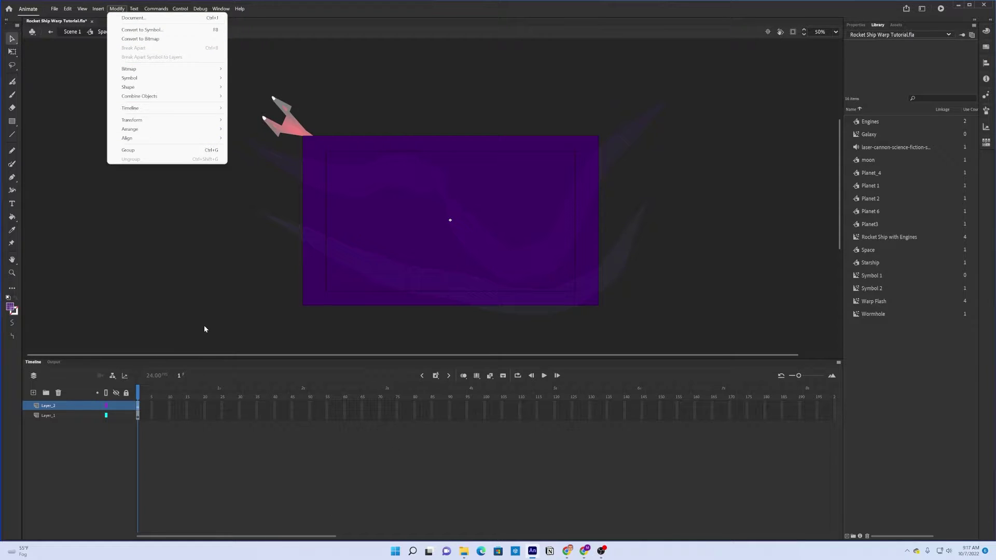
left_click(219, 292)
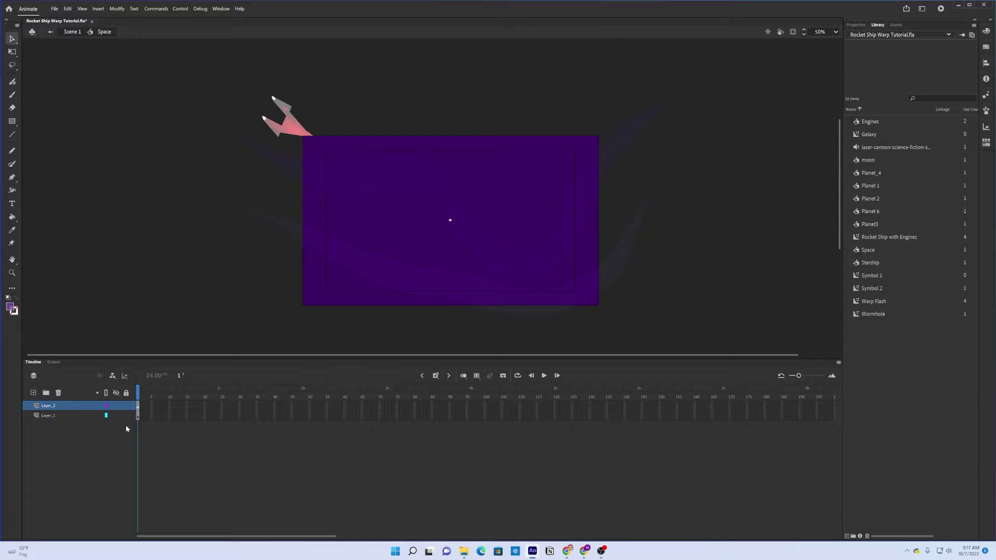
left_click(116, 416)
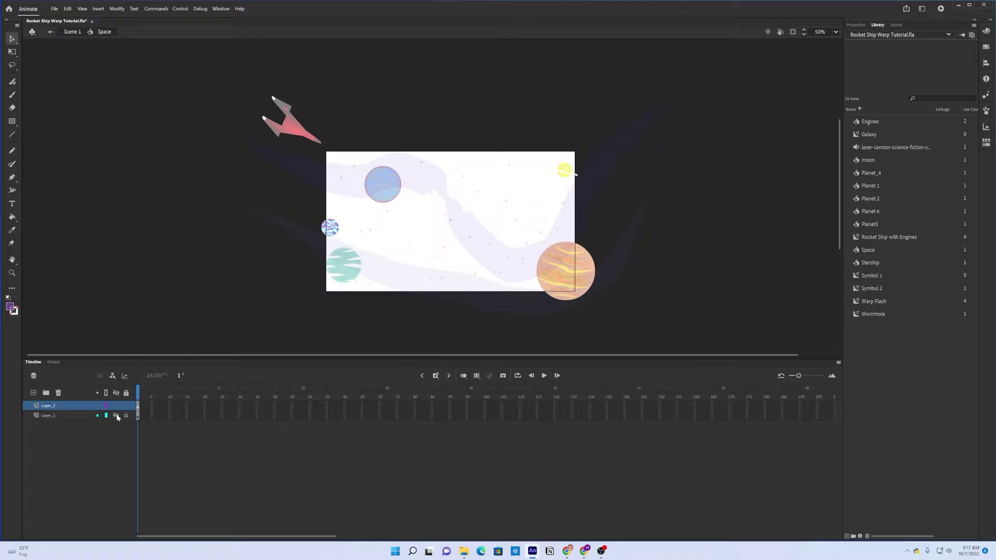
left_click(116, 415)
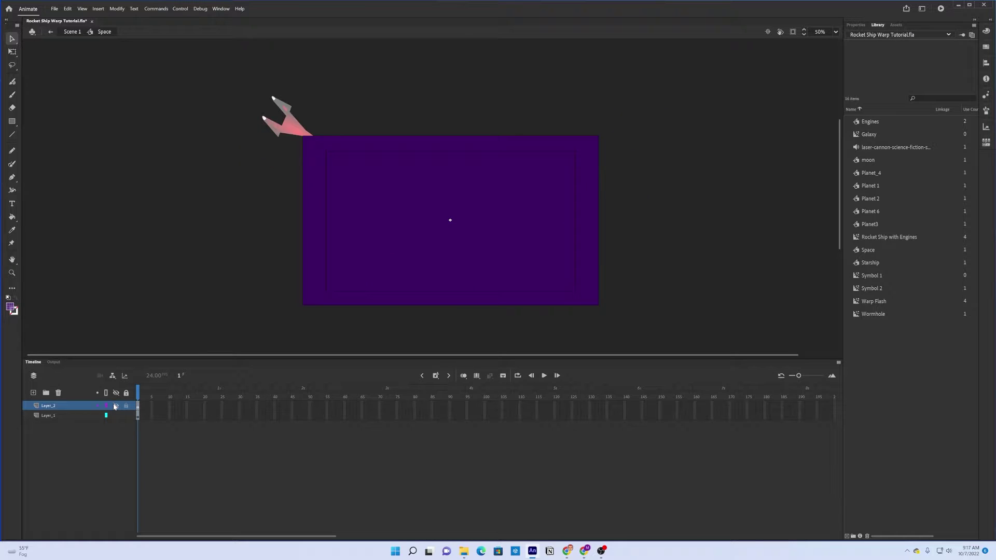
left_click(115, 405)
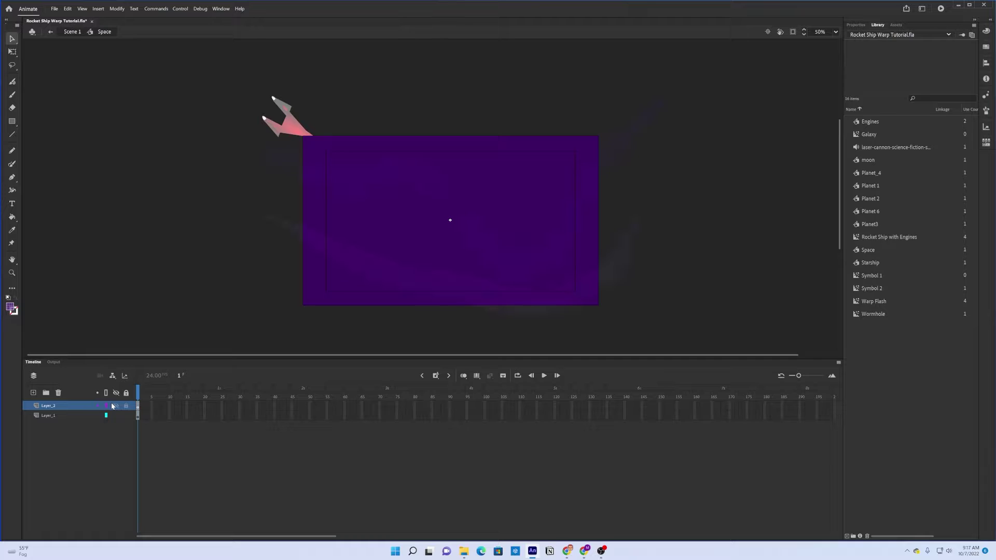
Examine the colour effect options of Layer_2's first frame inside the Space symbol and return to Scene 1
left_click(138, 408)
left_click(856, 25)
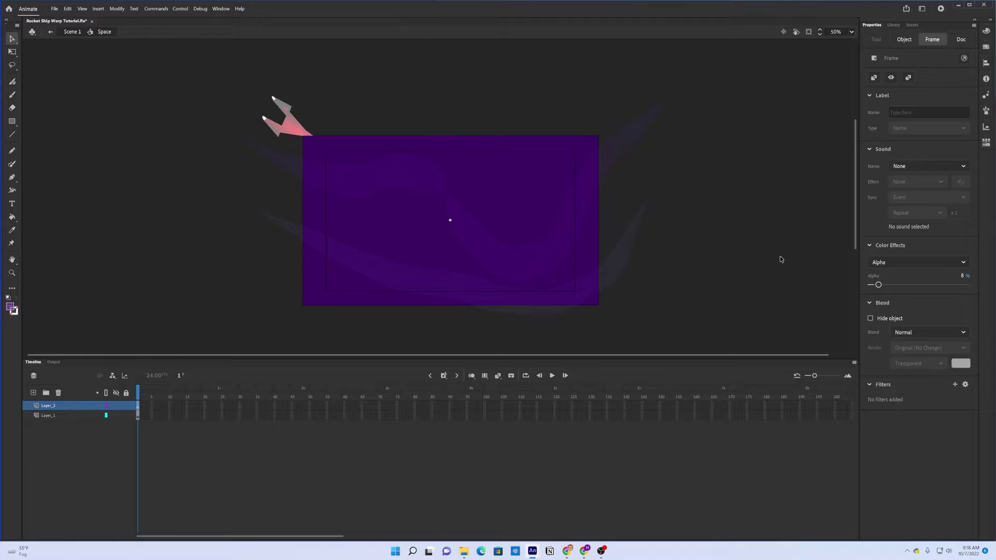
left_click(963, 263)
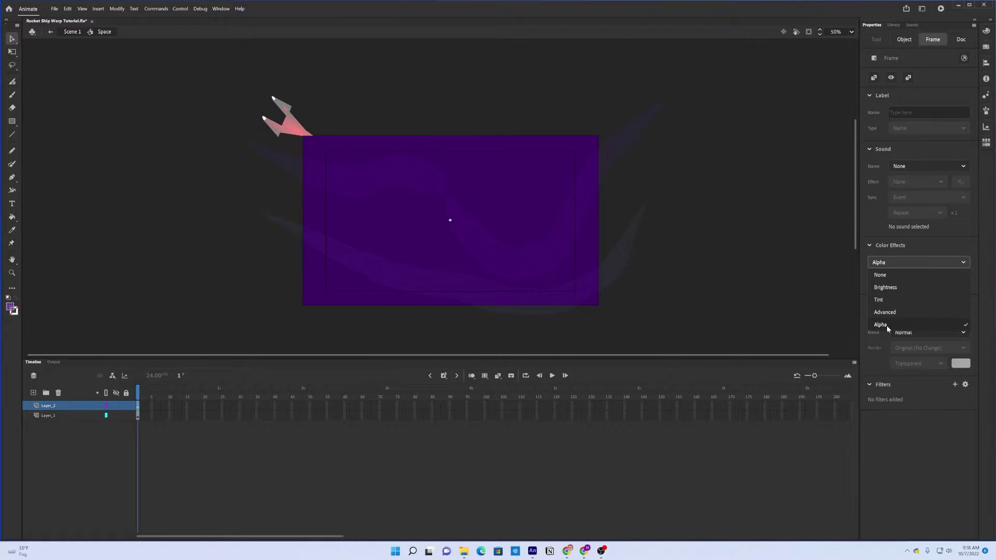
left_click(966, 247)
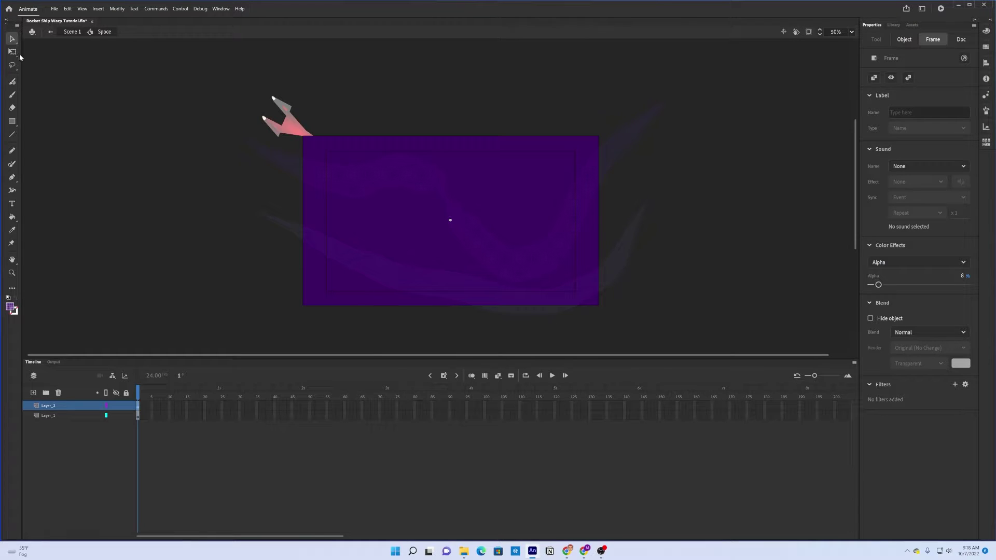
left_click(51, 32)
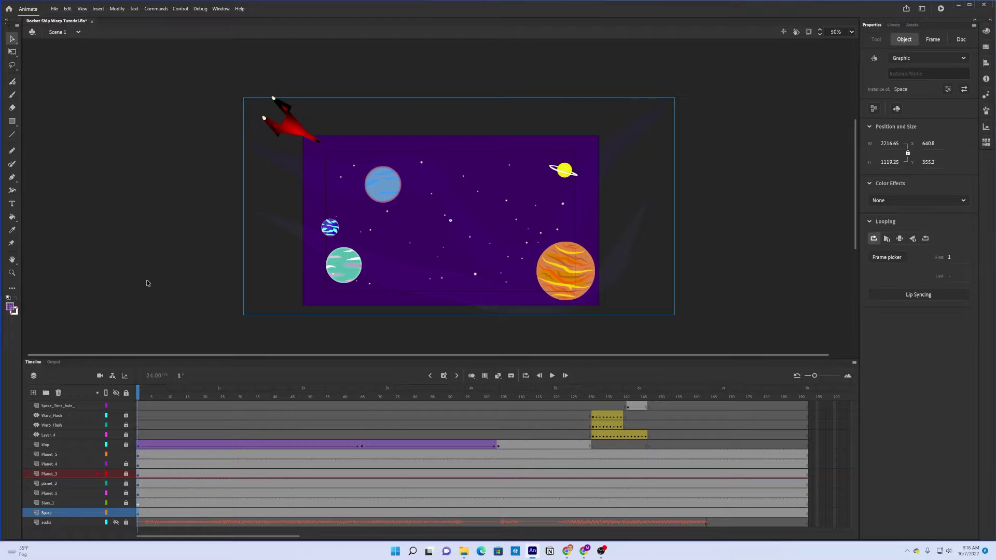
Inspect the Stars_1 layer by toggling its visibility and review the available shape tools
left_click(138, 503)
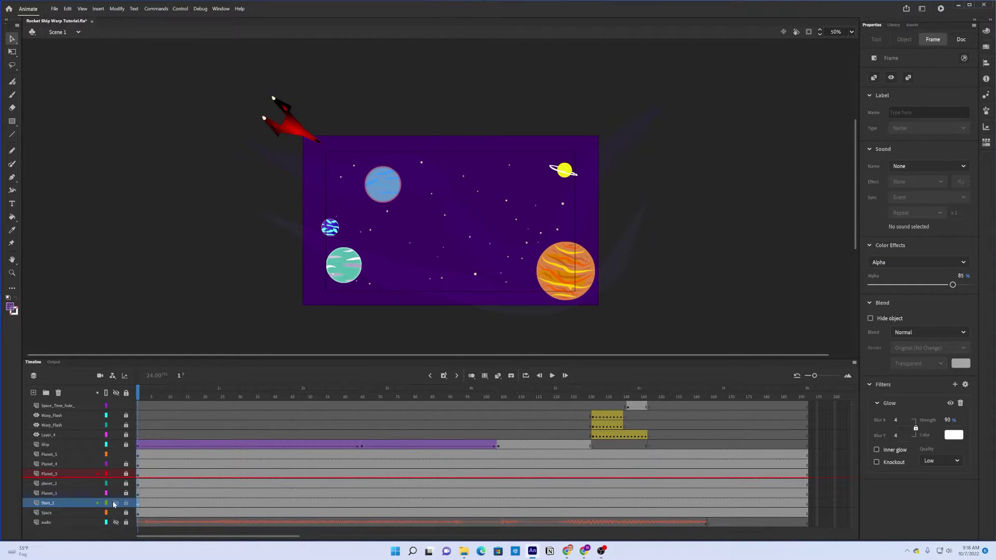
left_click(116, 503)
left_click(113, 501)
left_click(114, 503)
left_click(113, 501)
left_click(12, 121)
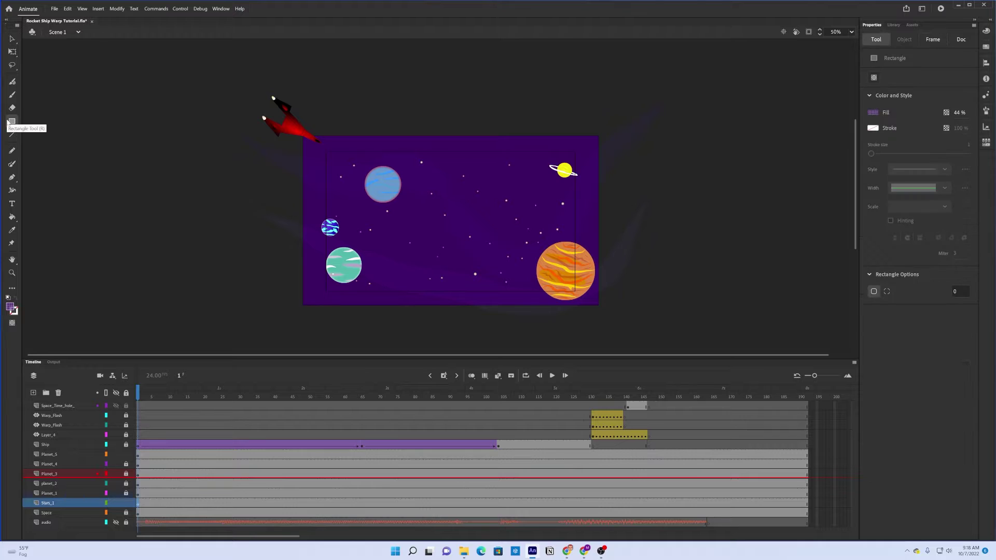
left_click(9, 122)
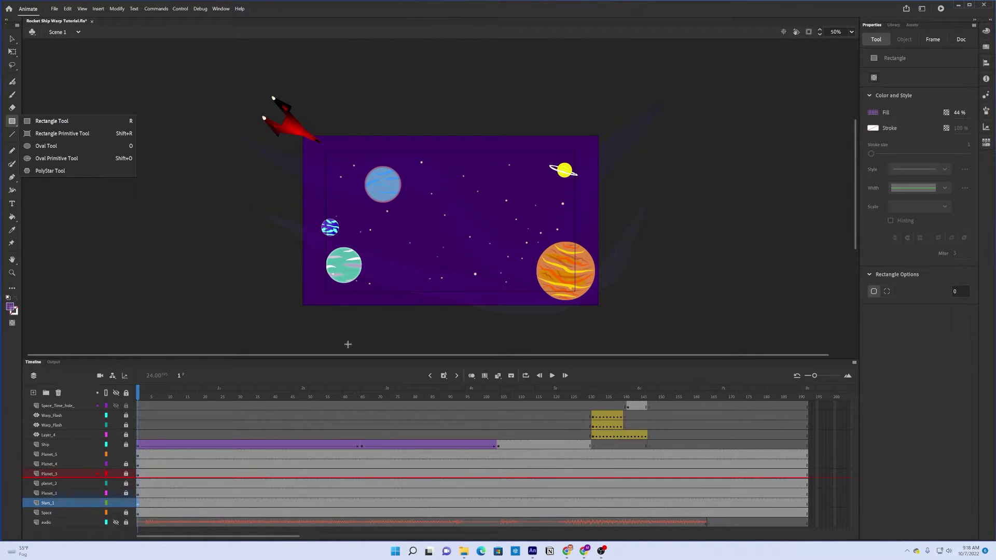
Lock the Stars_1 layer and toggle the visibility of the first three planet layers, leaving planet_2 hidden
left_click(125, 502)
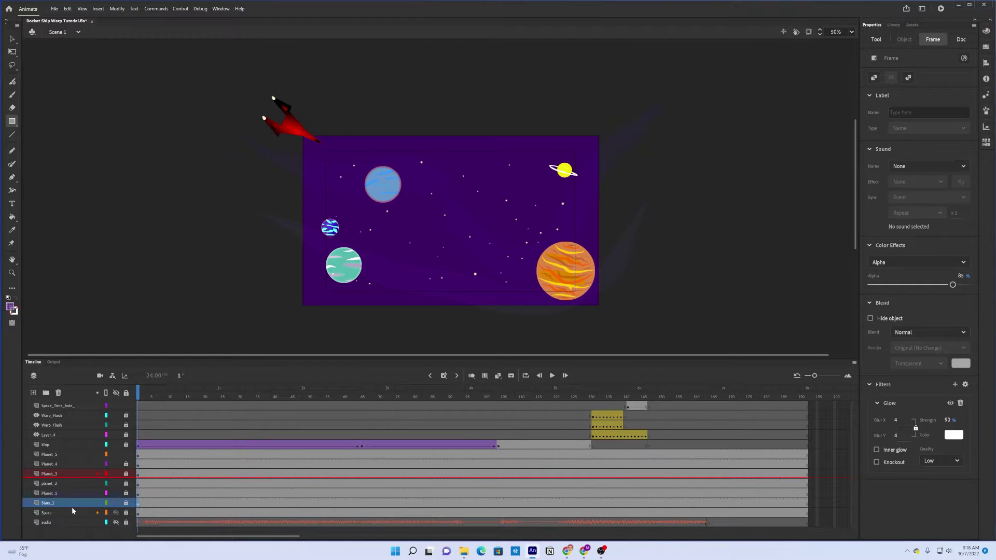
left_click(116, 493)
left_click(116, 493)
left_click(116, 484)
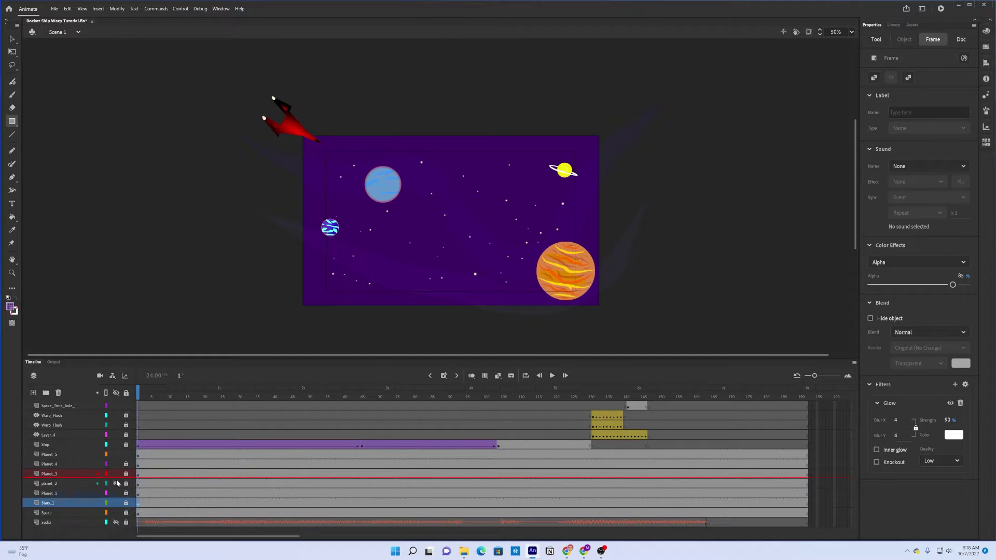
left_click(116, 473)
left_click(116, 473)
Add a new layer directly above Planet_5 and name it Planet_6
left_click(52, 454)
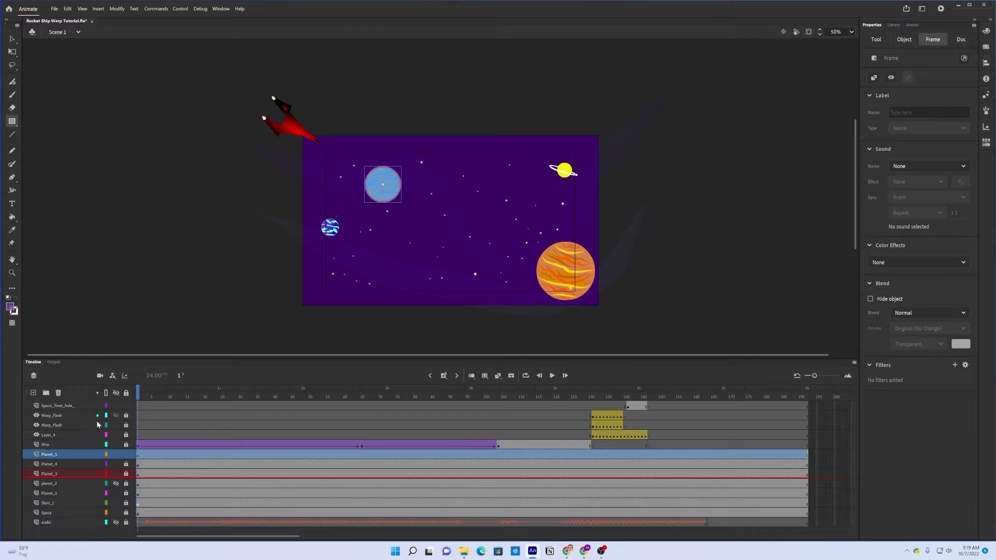
left_click(32, 393)
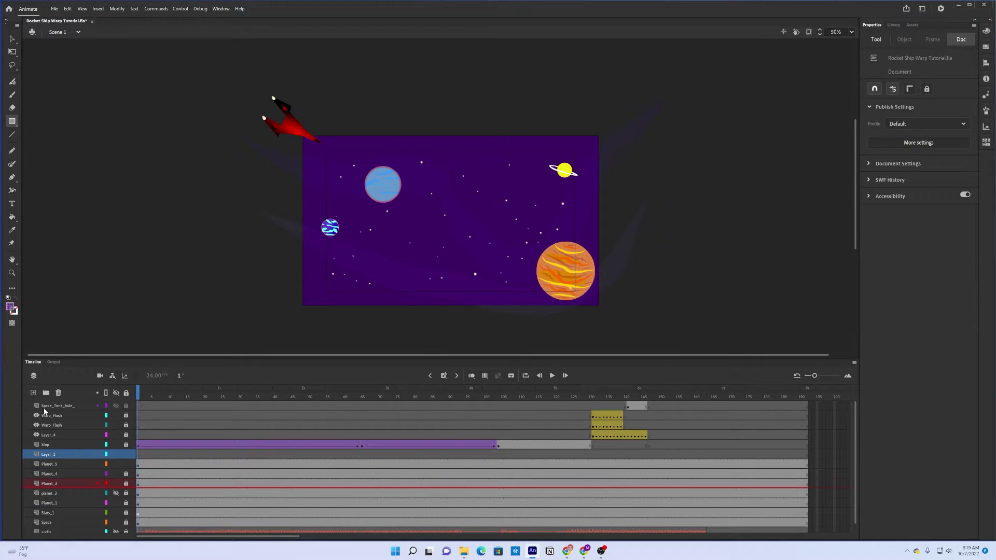
double_click(50, 454)
type("Plane")
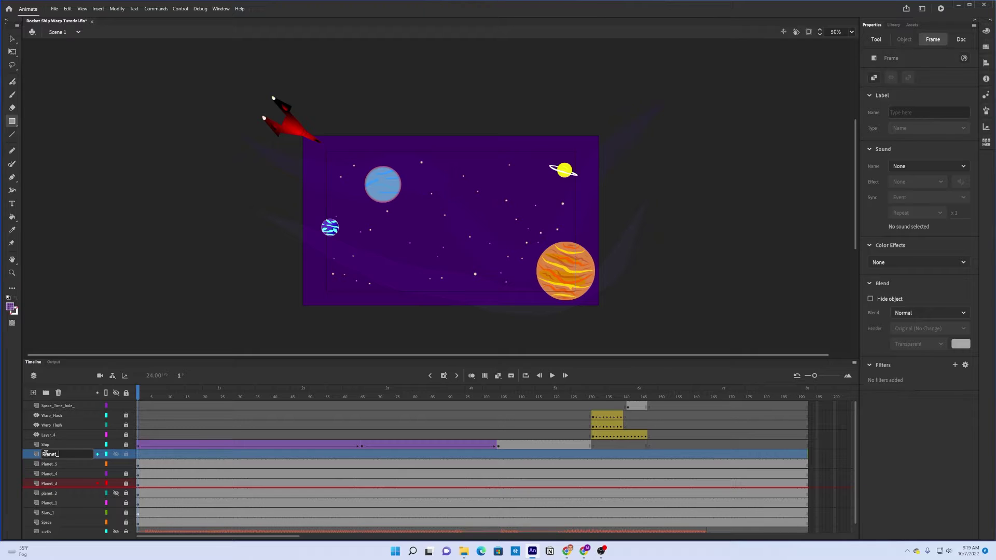
type("t_6")
left_click(200, 280)
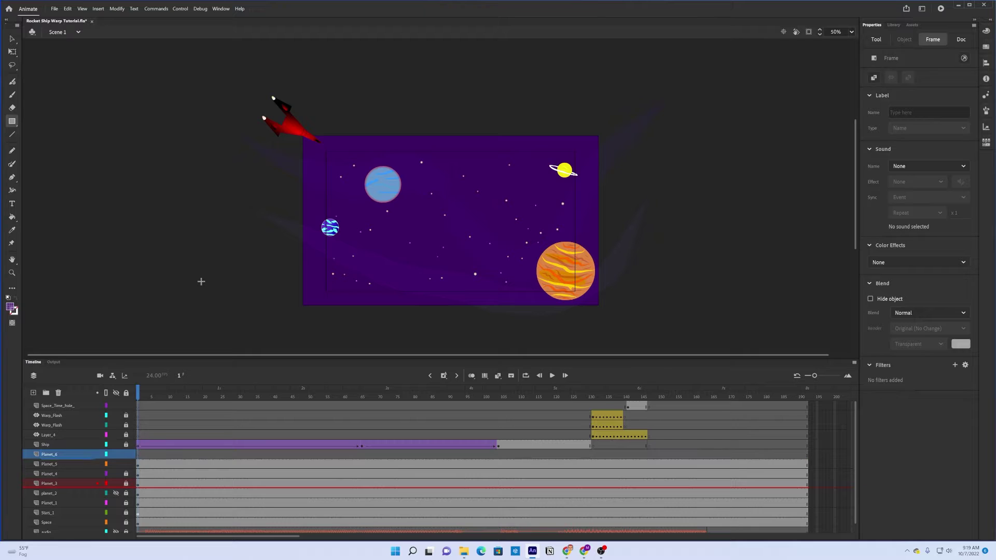
On the Planet_6 layer's first frame, draw a circle about 175 px wide with a #993333 fill between the blue planet and the ringed planet
left_click(138, 454)
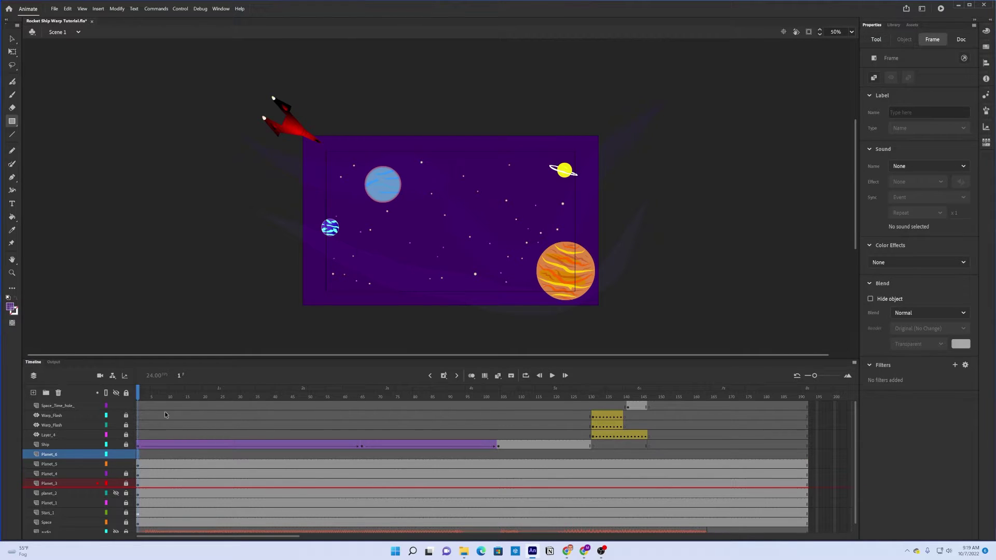
left_click(10, 126)
left_click(35, 147)
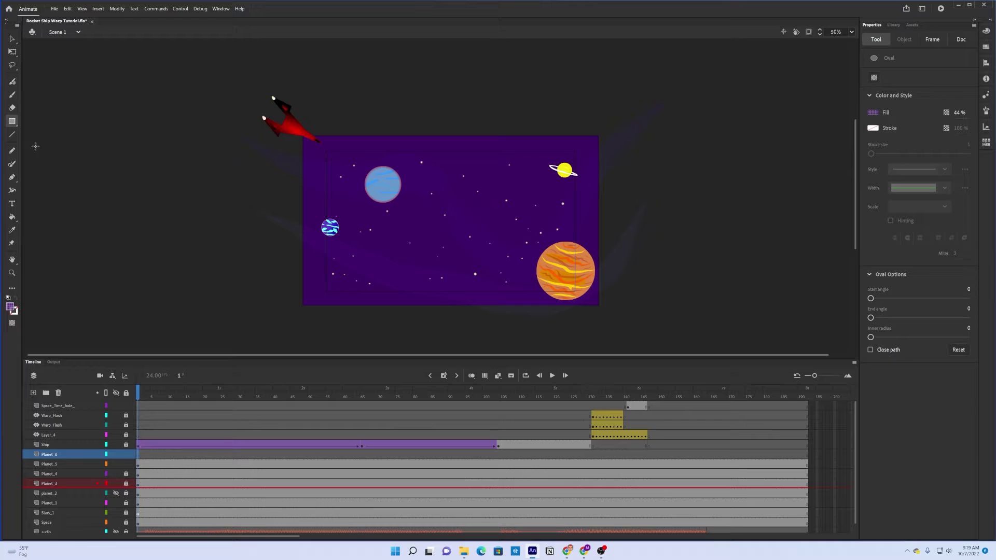
left_click(10, 307)
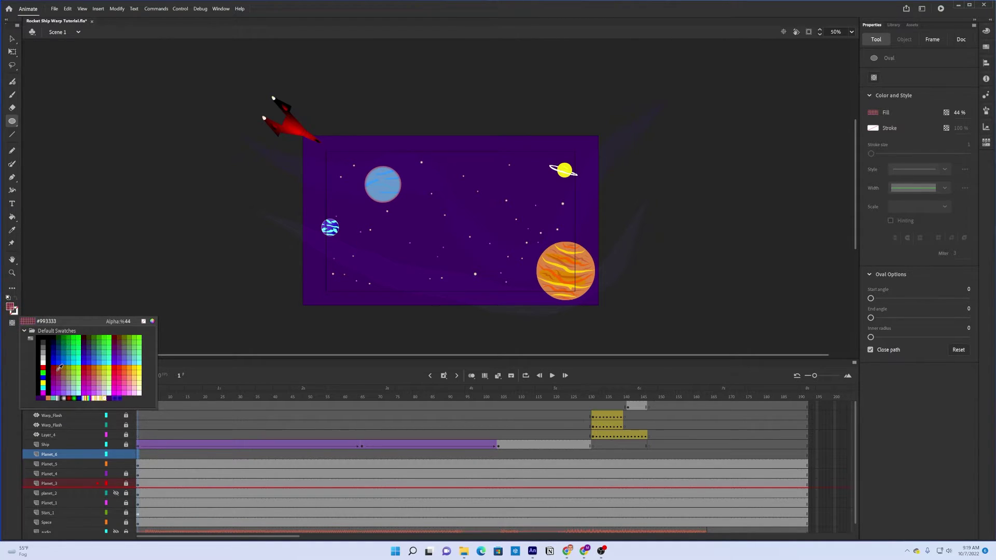
left_click(57, 372)
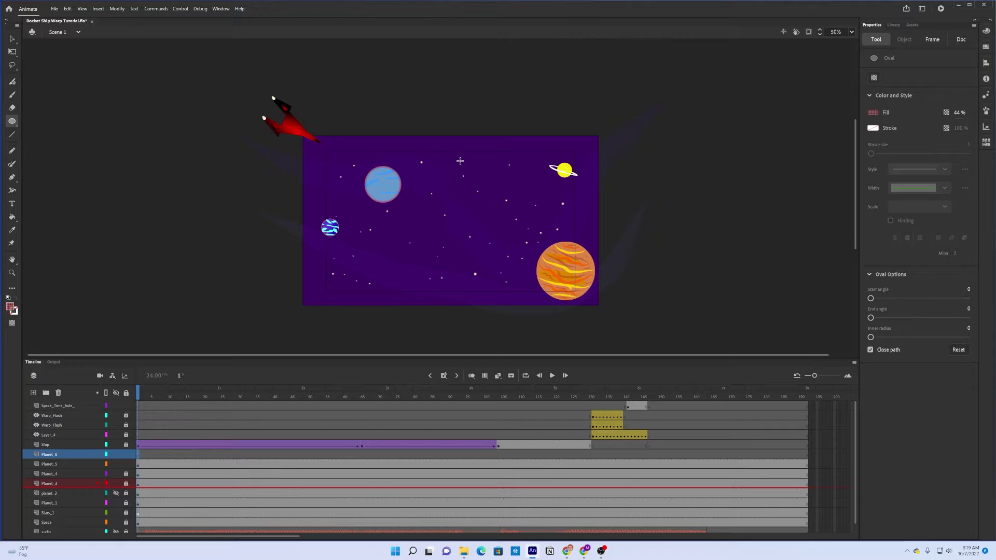
left_click_drag(461, 161, 494, 194)
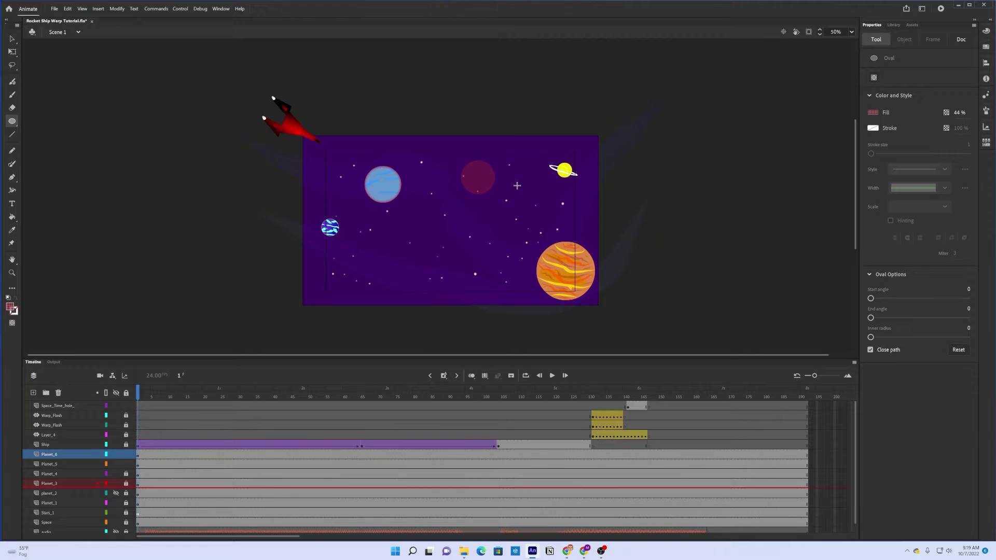
Convert the new dark red circle to a graphic symbol named Planet 7
left_click(139, 456)
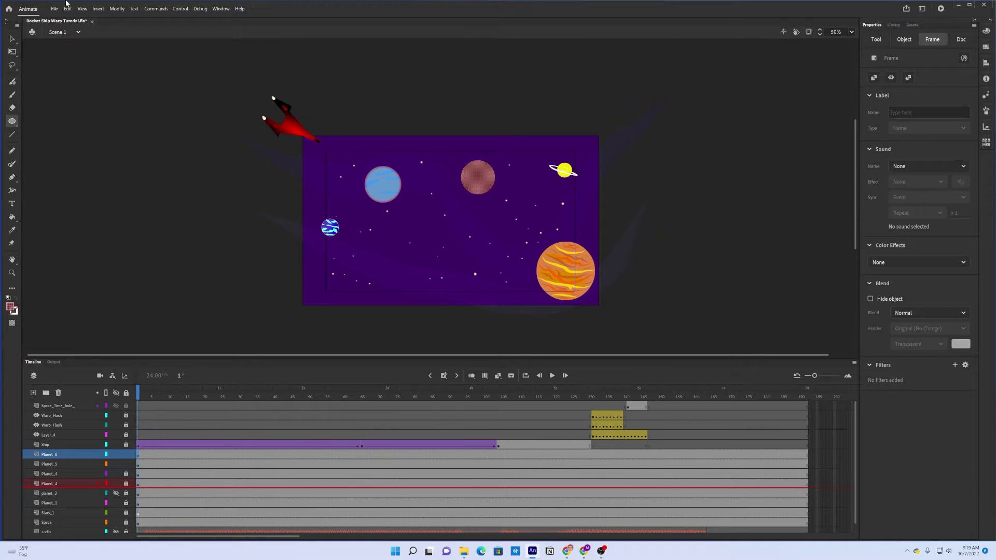
left_click(112, 10)
left_click(135, 30)
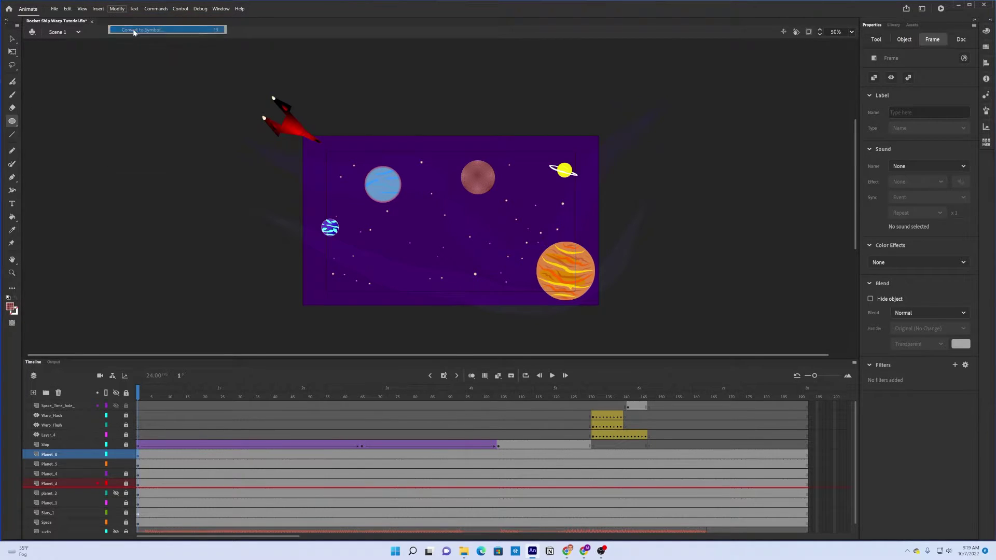
type("Planet 6")
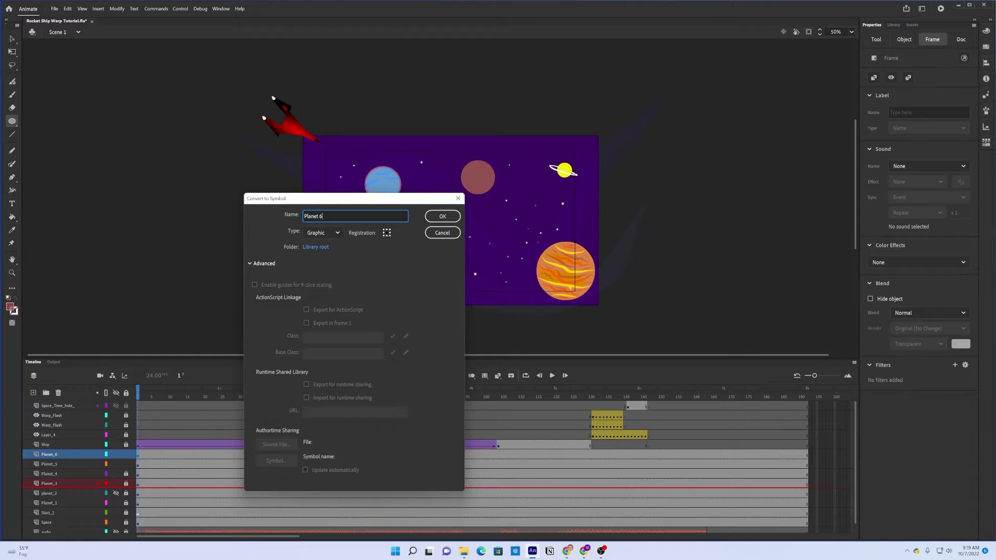
left_click(429, 219)
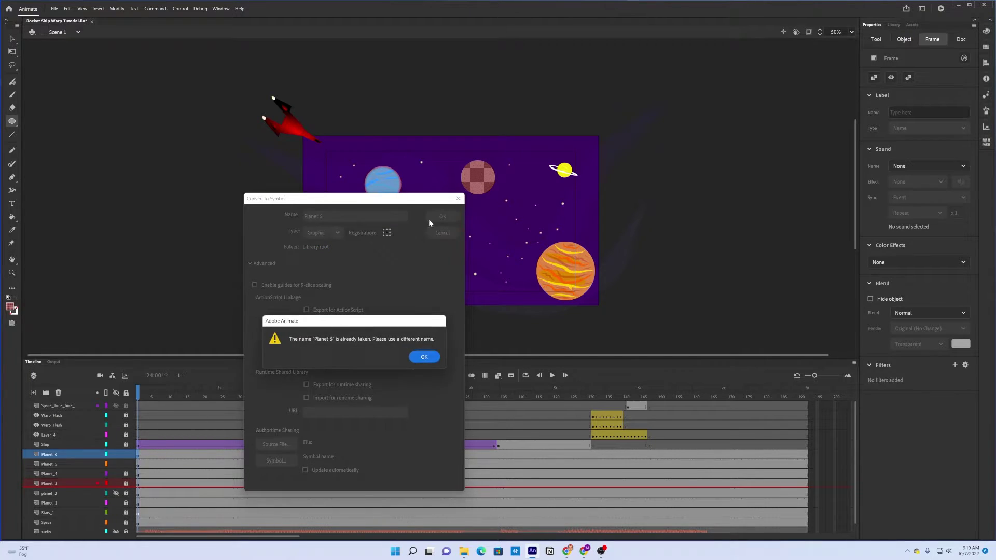
left_click(430, 358)
left_click(333, 216)
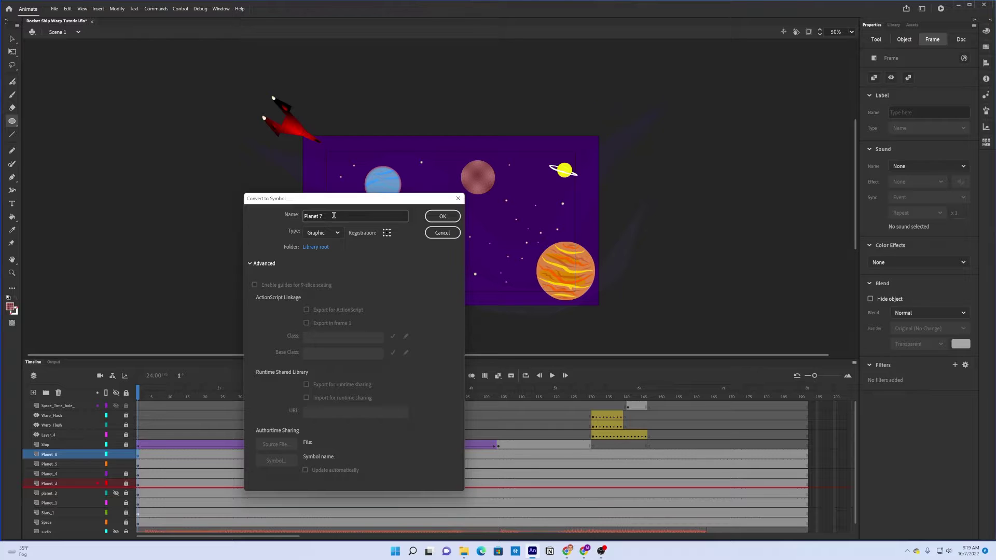
type("7")
left_click(439, 216)
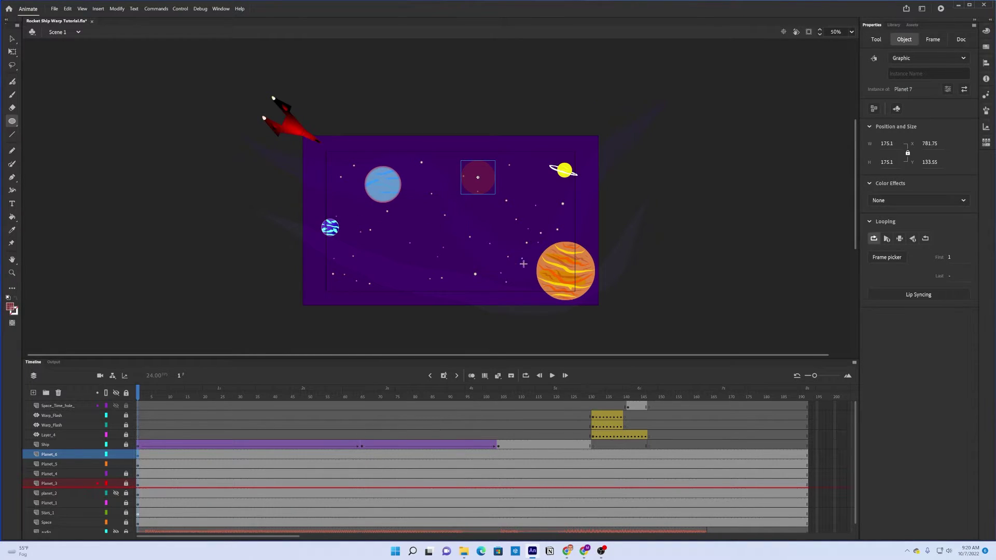
Open the Planet 7 symbol for editing with the Selection tool
left_click(8, 40)
double_click(469, 189)
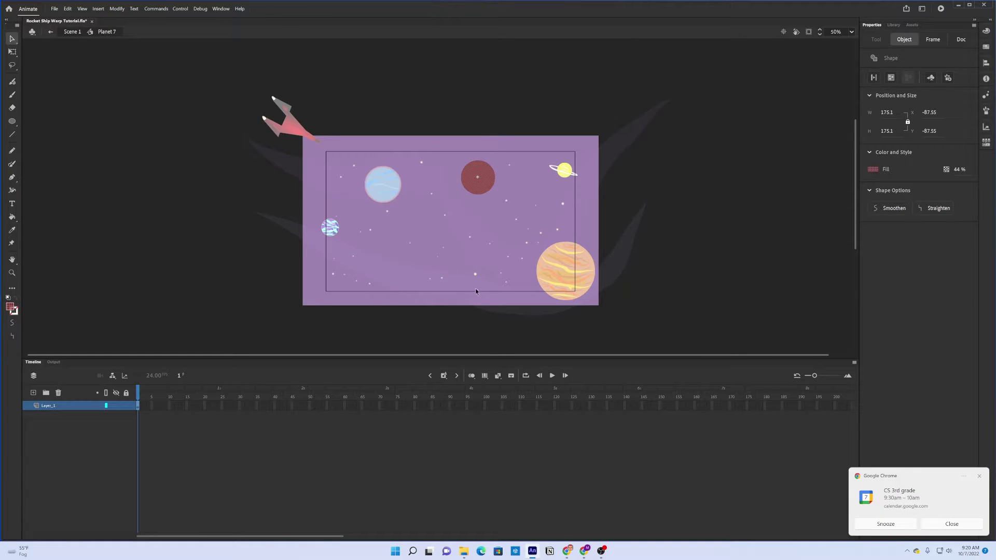
Dismiss the calendar reminder and select the dark red circle through the first frame of Layer_1
left_click(978, 477)
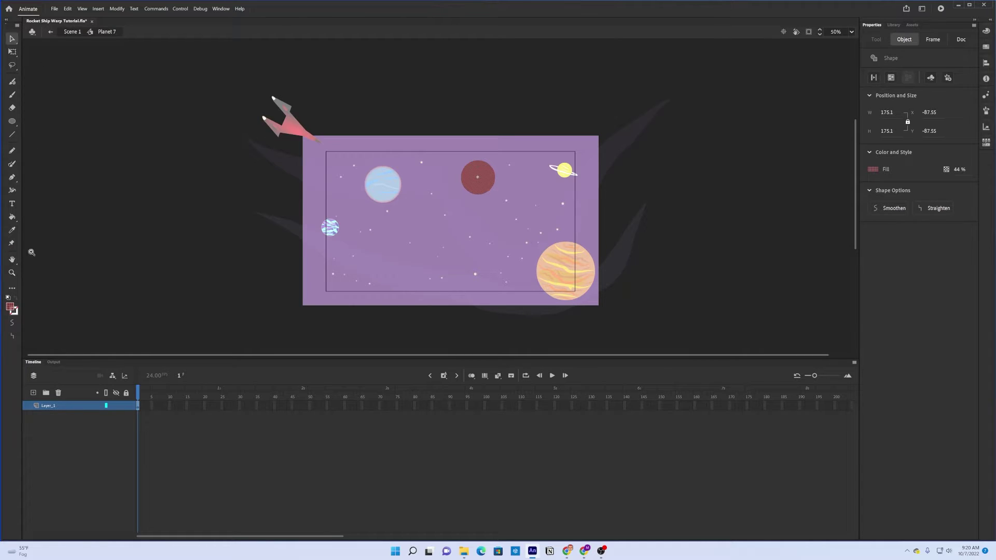
left_click(12, 272)
left_click_drag(425, 140, 532, 232)
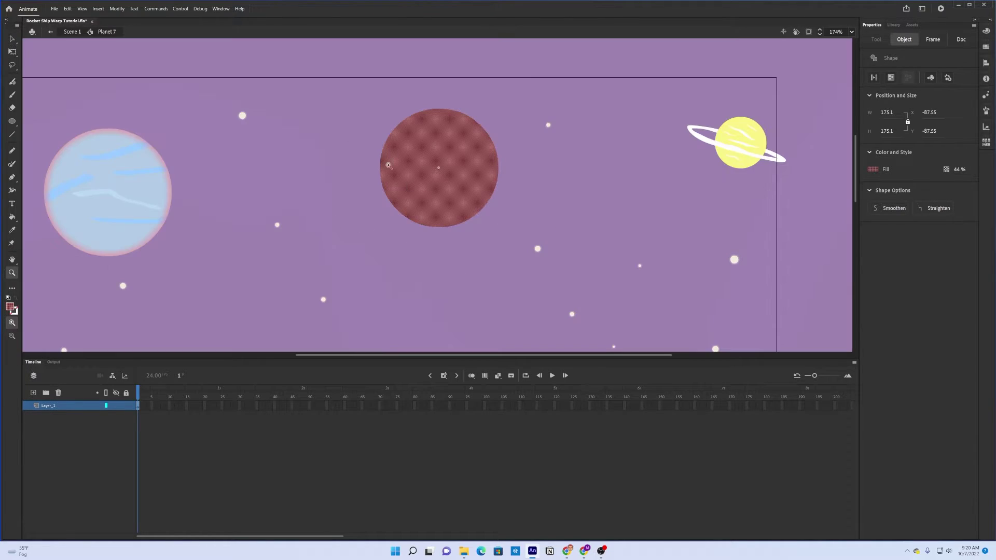
left_click(13, 40)
left_click(325, 253)
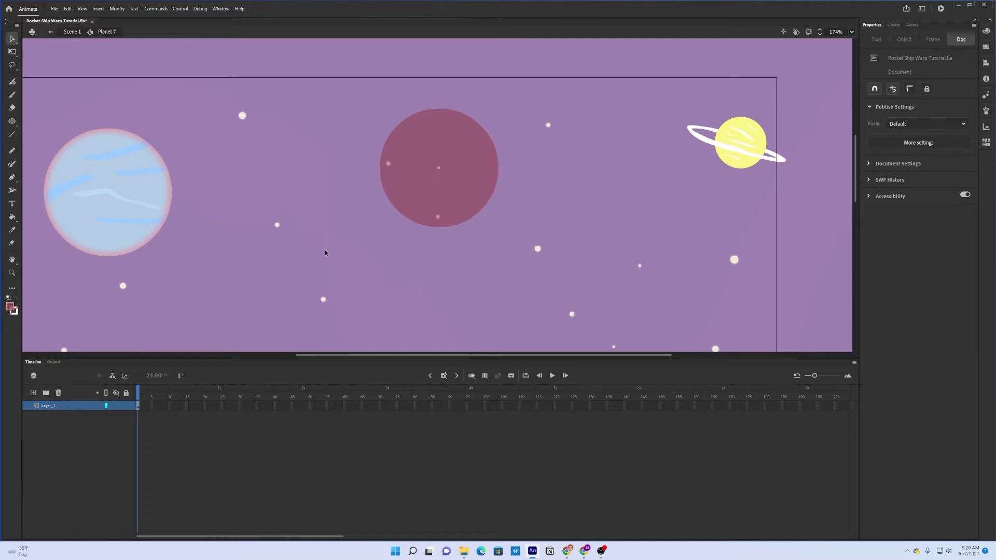
left_click(138, 406)
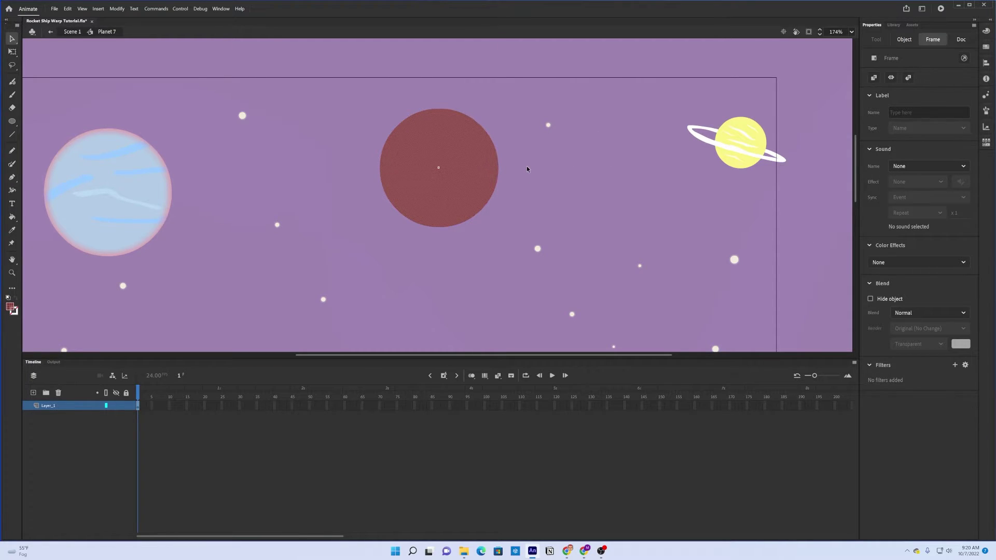
Set the circle's fill alpha to 100%, apply it with the Paint Bucket, and deselect the shape
left_click(11, 308)
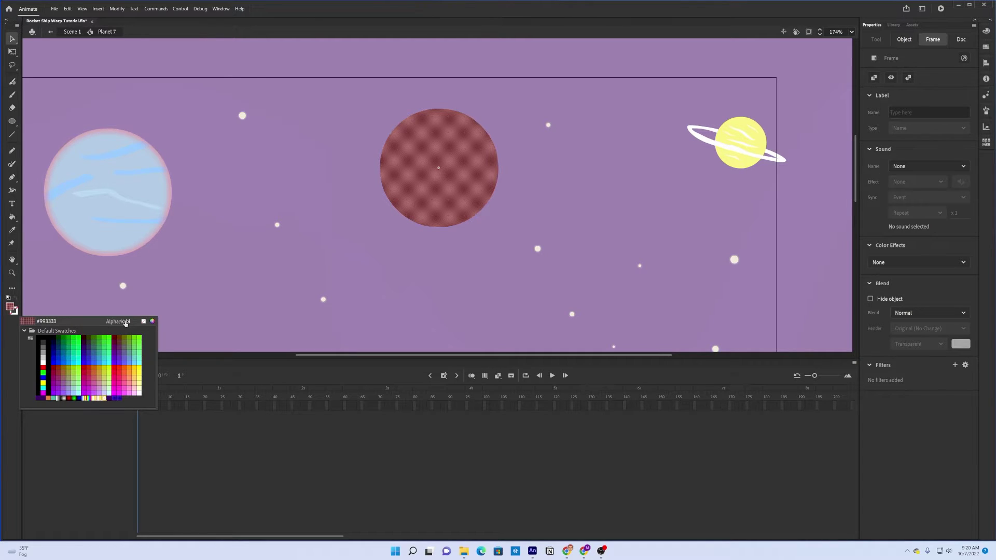
left_click_drag(131, 322, 158, 322)
left_click(238, 318)
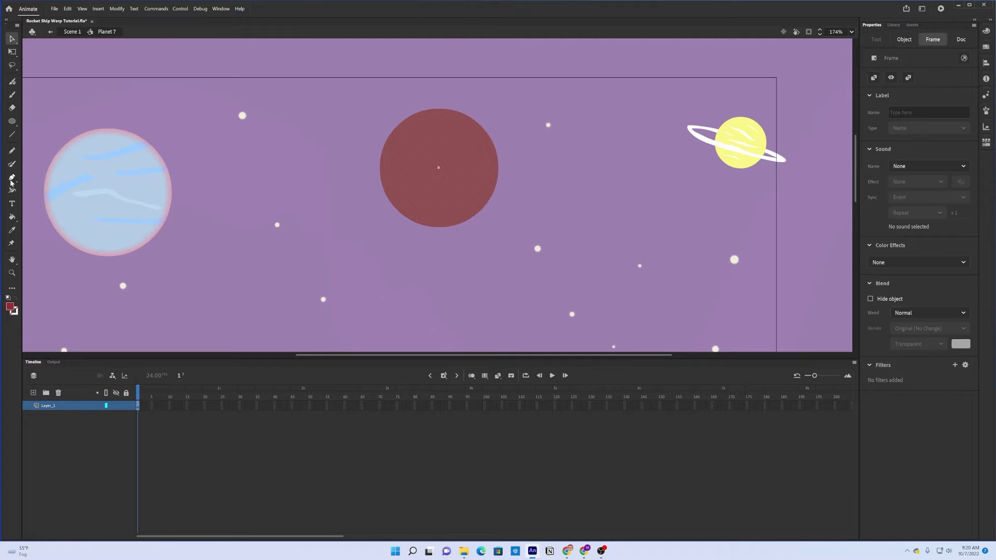
left_click(13, 218)
left_click(413, 162)
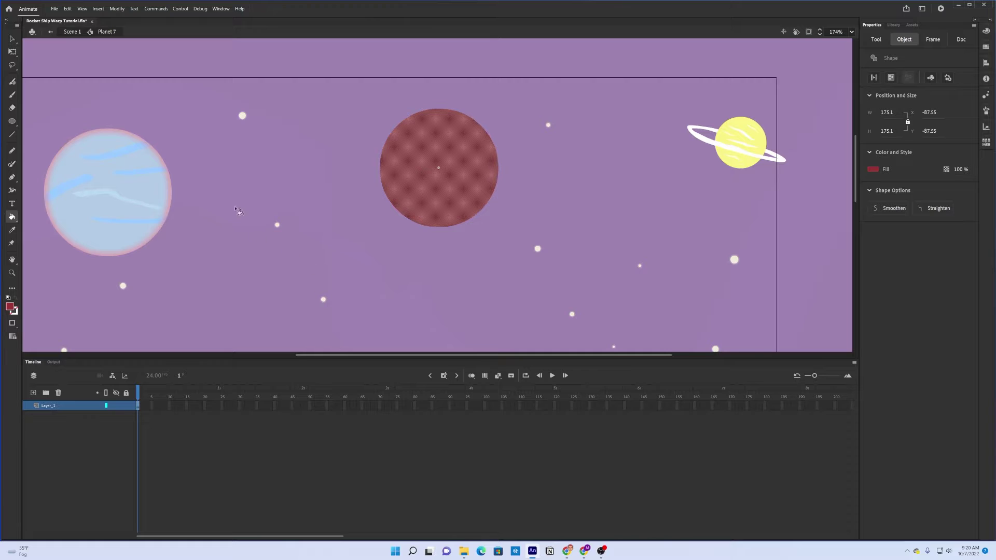
left_click(12, 39)
left_click(311, 236)
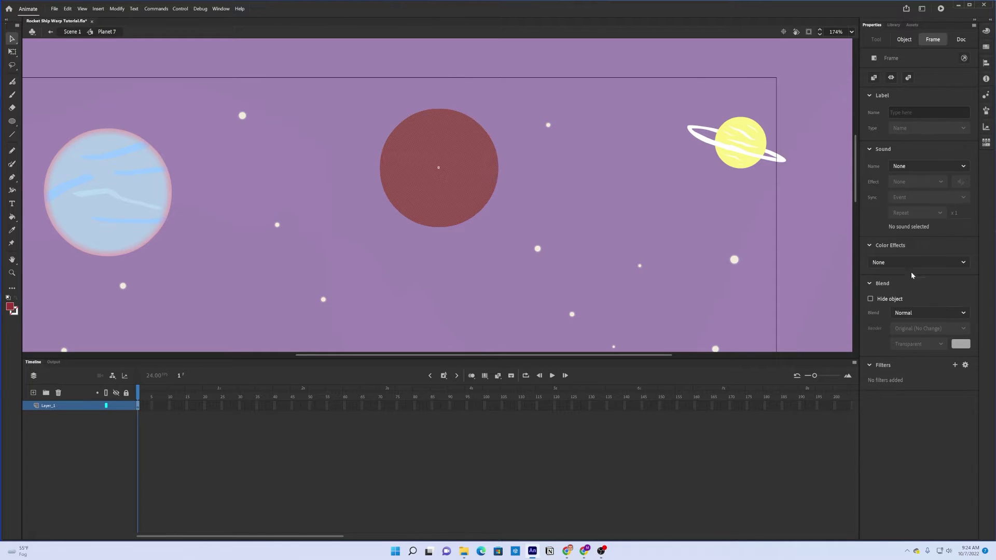
Add a Glow filter to the first frame of Layer_1 and set its colour to orange
left_click(920, 261)
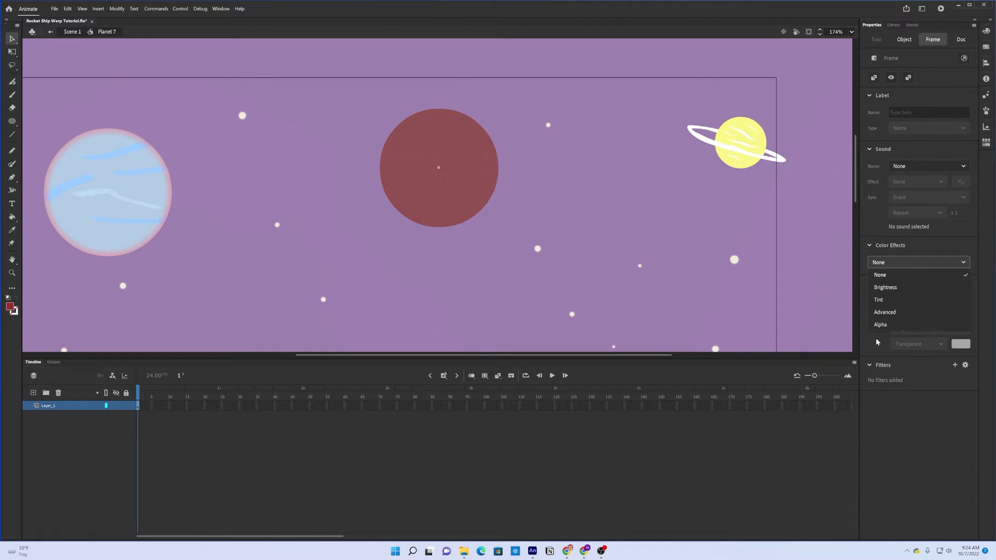
left_click(920, 246)
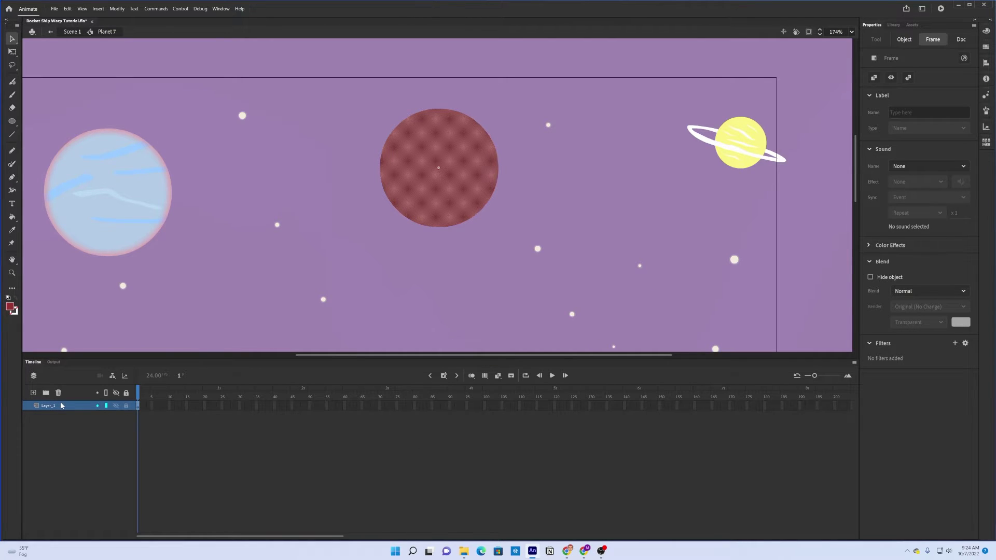
left_click(105, 405)
left_click(955, 343)
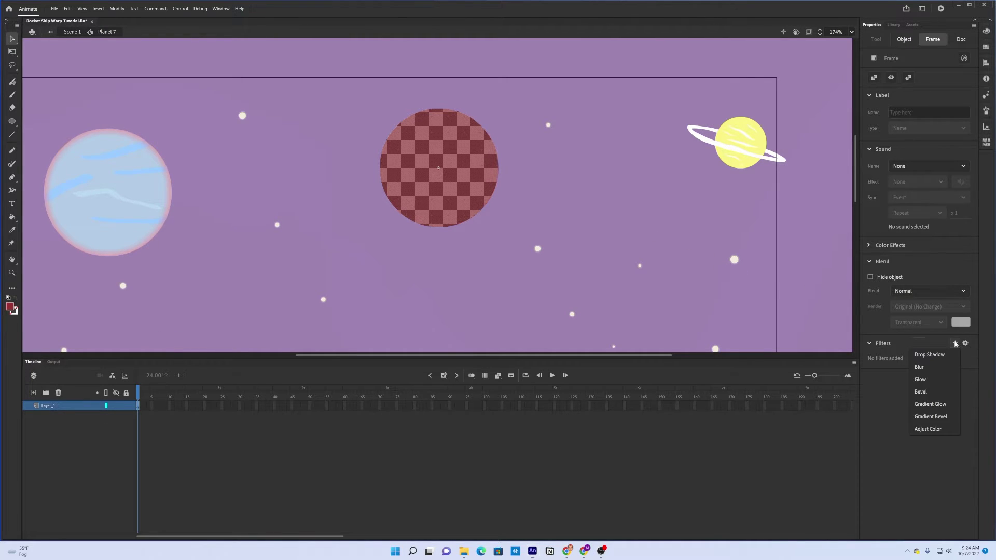
left_click(916, 381)
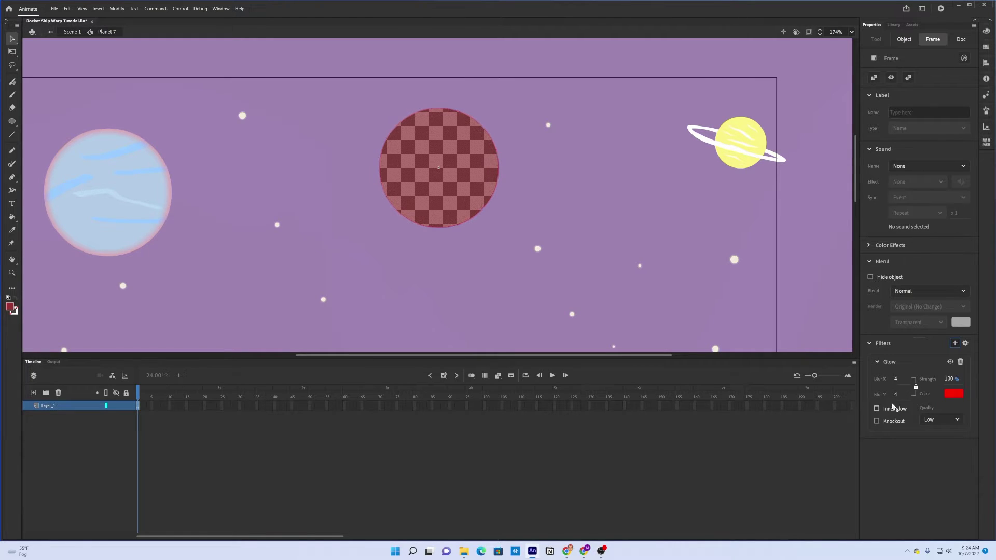
left_click(950, 394)
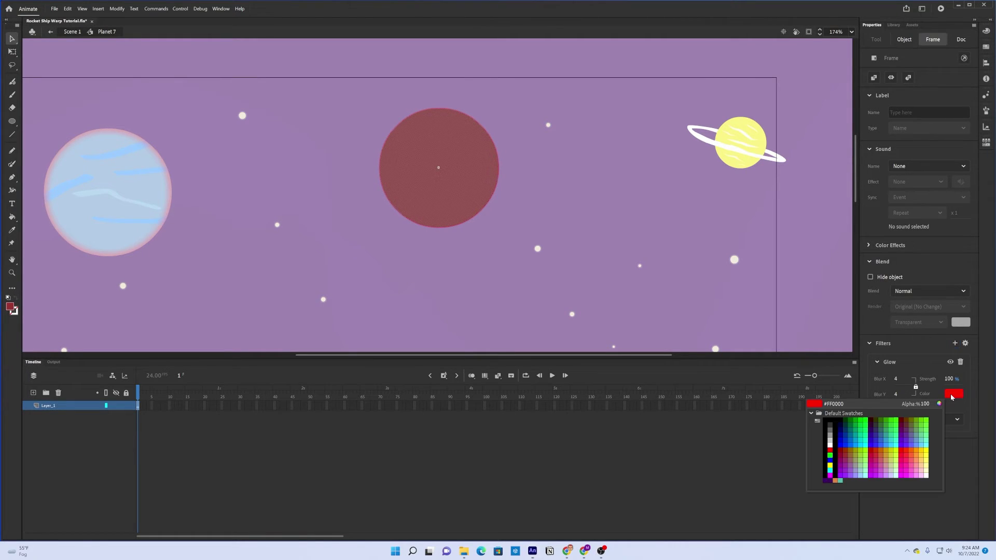
left_click(912, 447)
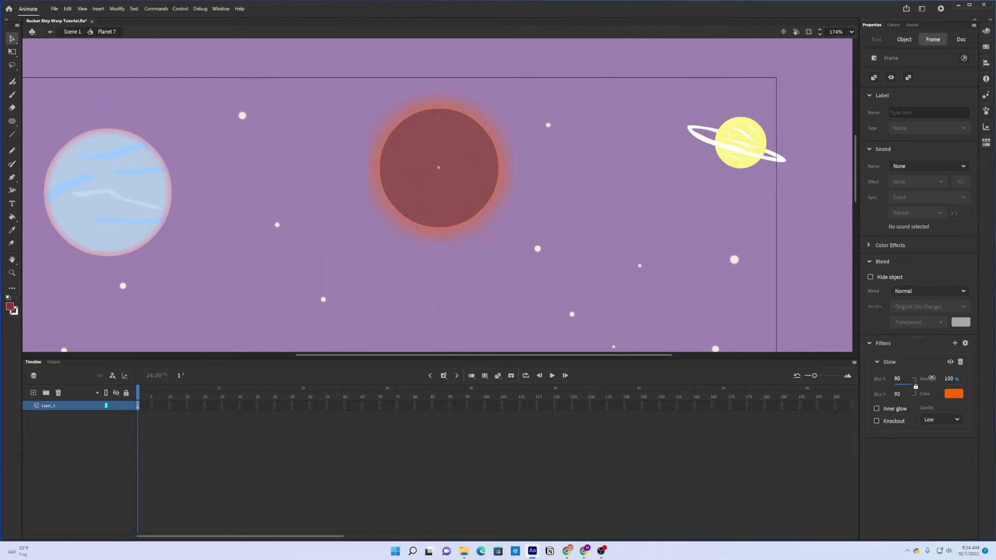
Turn the orange glow into an inner glow with a horizontal and vertical blur of 34
left_click_drag(931, 377, 844, 386)
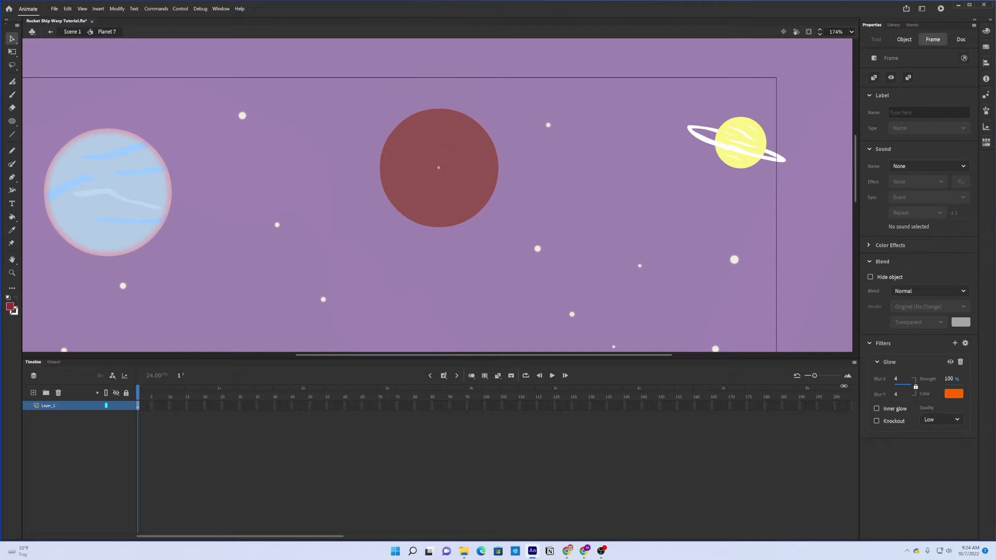
left_click(877, 409)
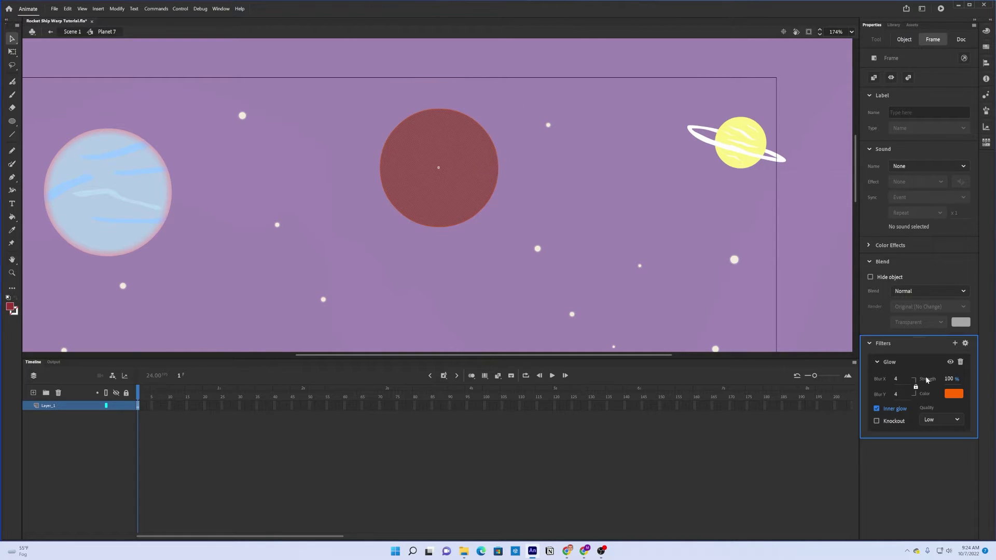
mouse_move(897, 379)
left_mouse_down()
mouse_move(918, 379)
mouse_move(889, 379)
mouse_move(901, 379)
left_mouse_up()
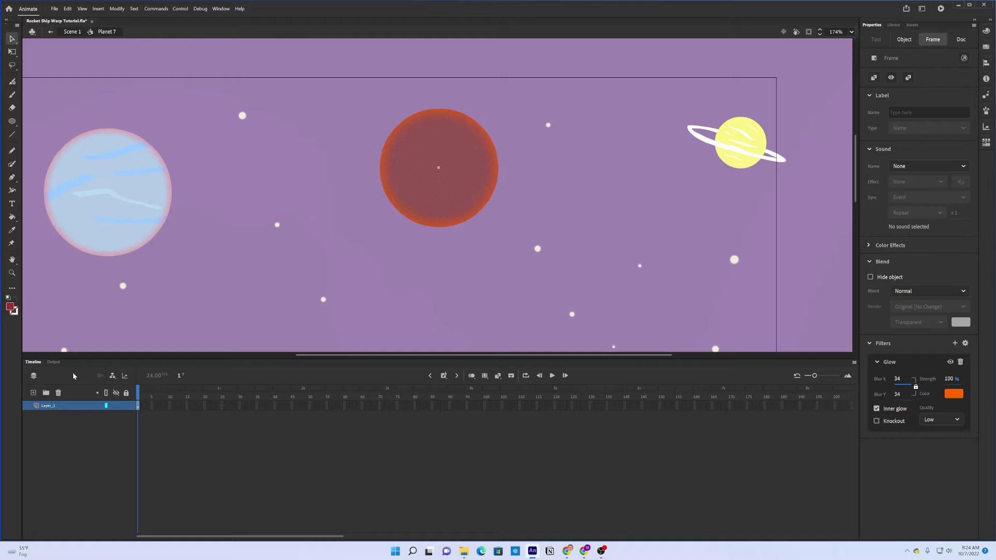
Change the planet circle's solid fill to a radial gradient
left_click(11, 307)
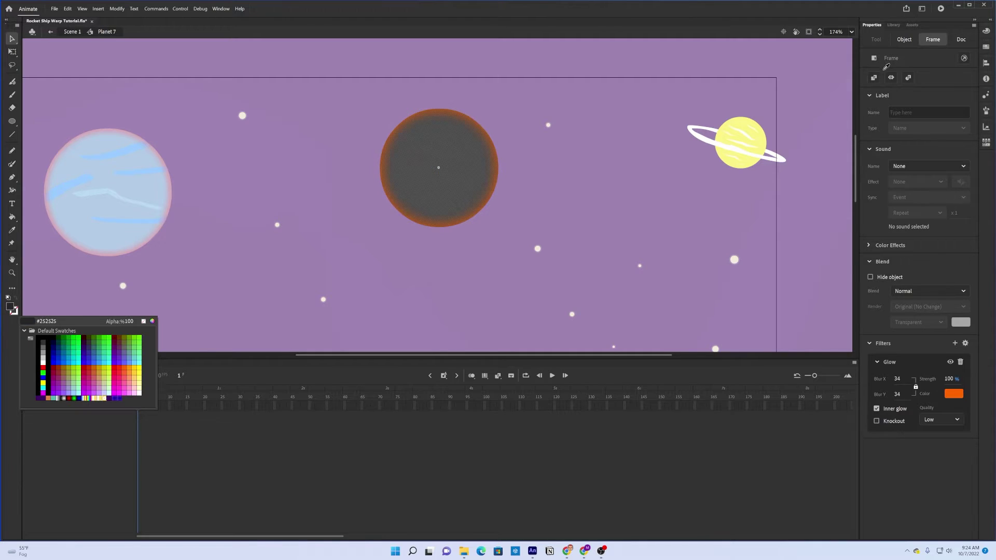
left_click(986, 32)
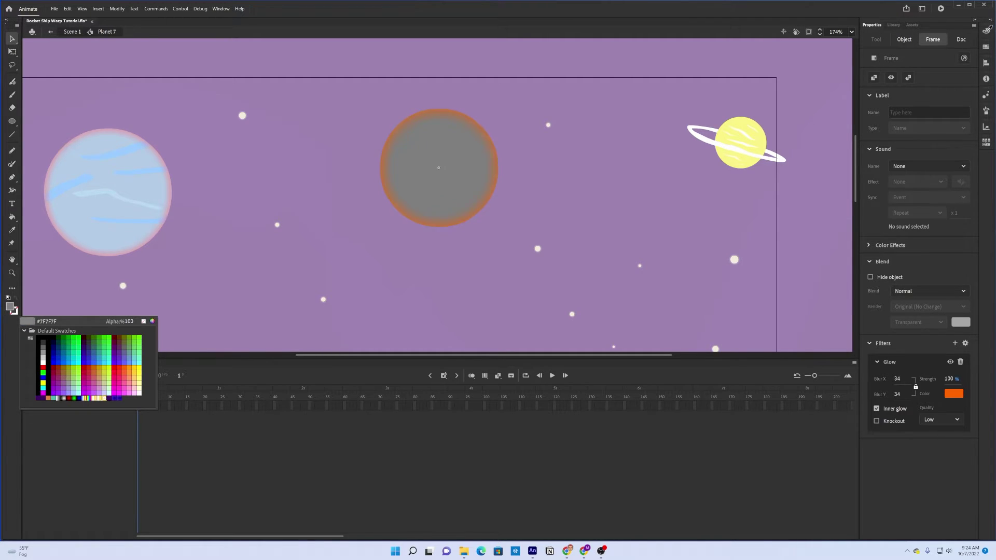
left_click(986, 33)
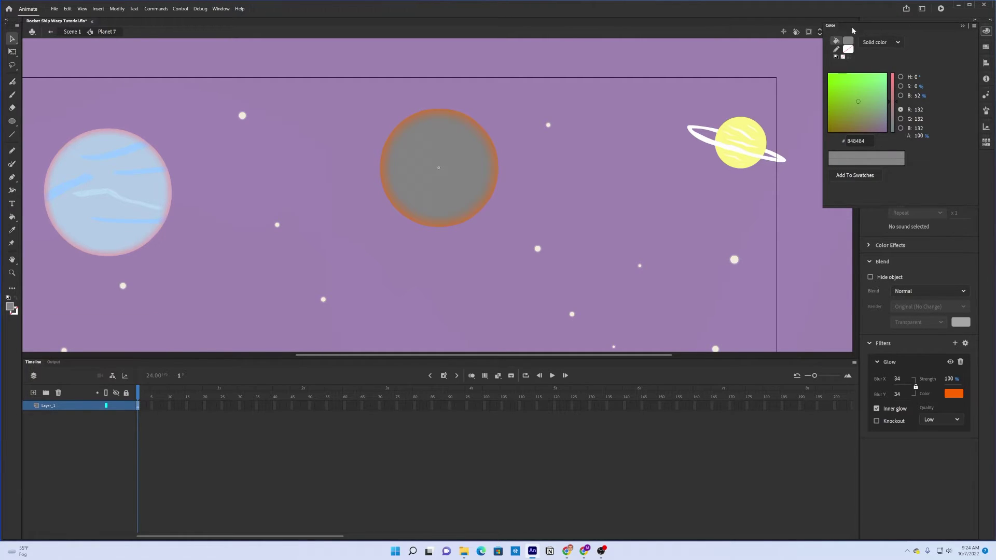
left_click_drag(851, 27, 618, 99)
left_click(663, 114)
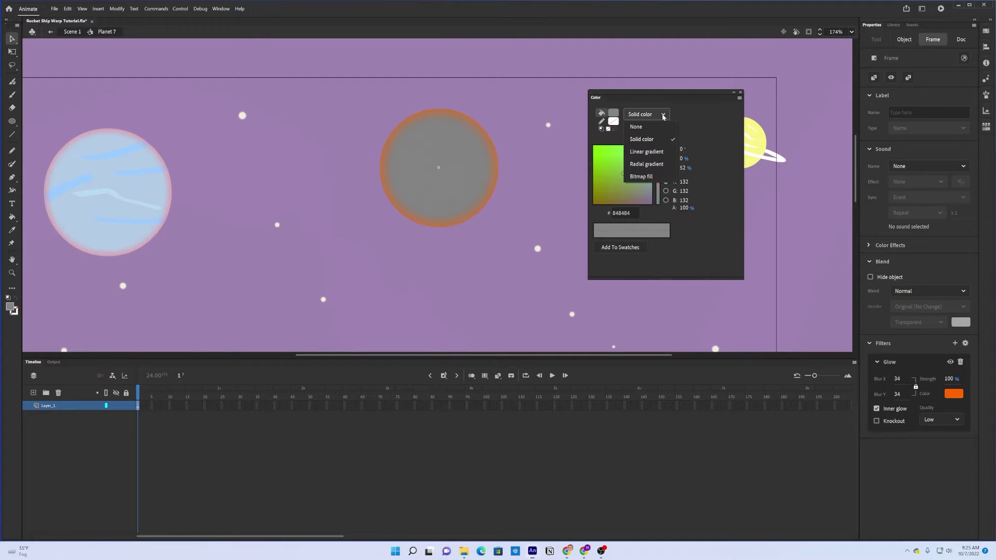
left_click(654, 165)
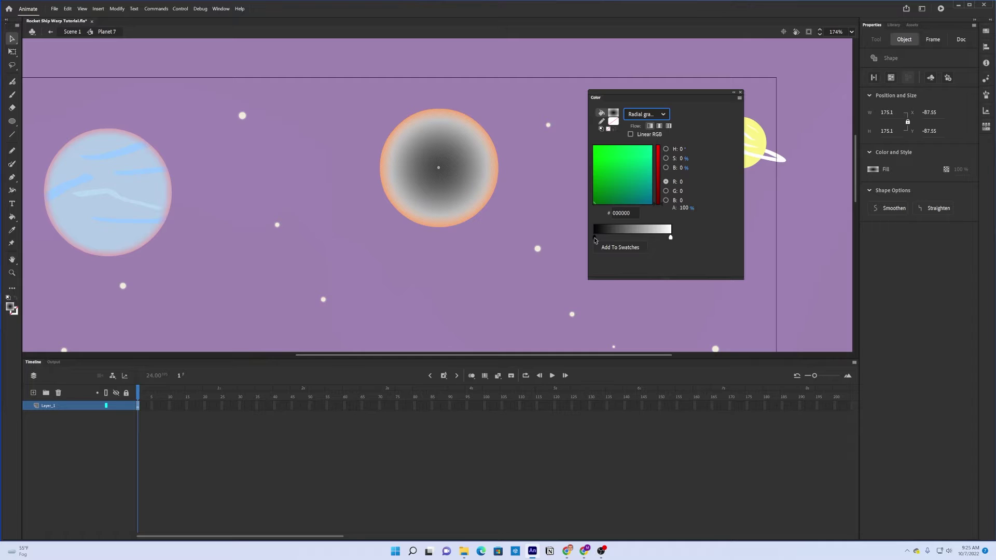
Colour the radial gradient from #CC0000 at the centre to #FF6633 at the edge, and close the colour settings
double_click(594, 238)
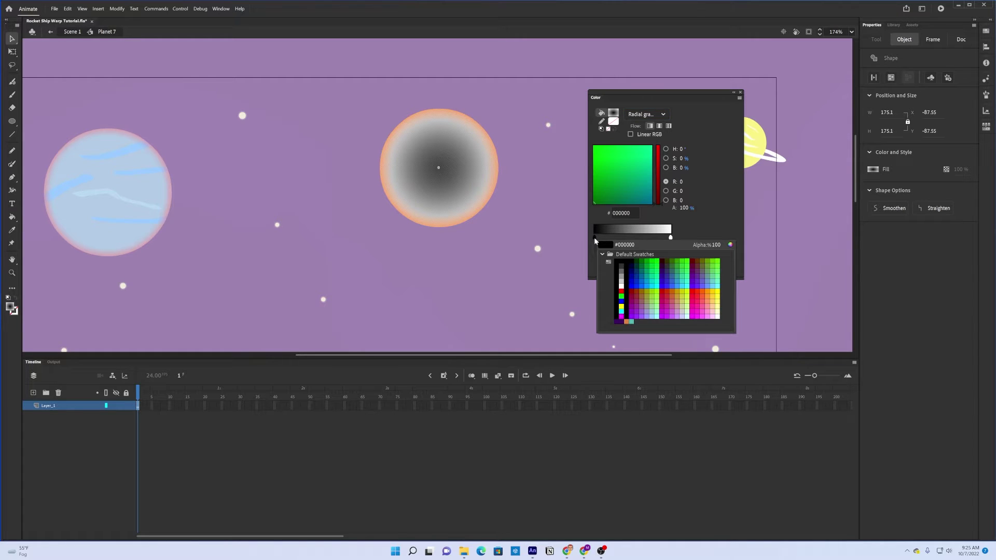
left_click(661, 290)
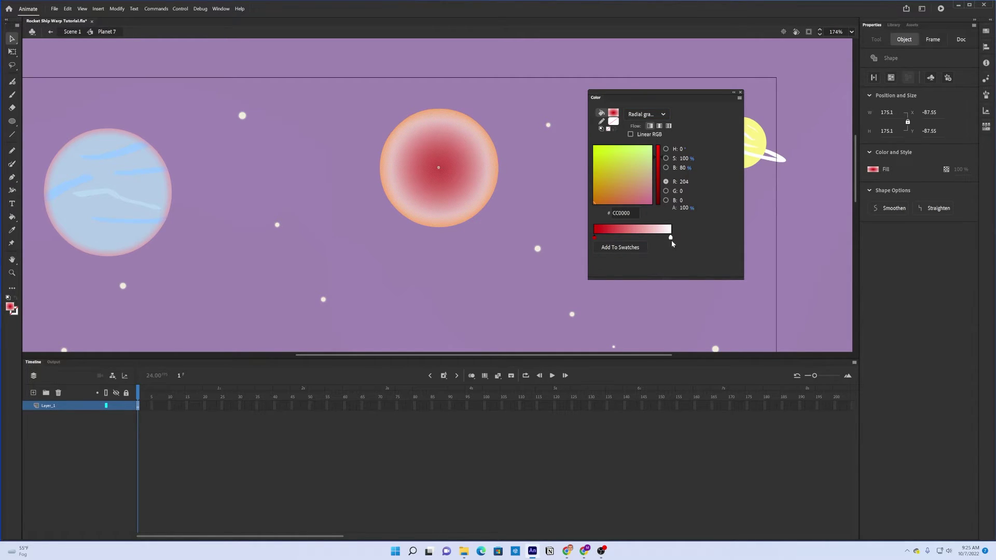
double_click(671, 238)
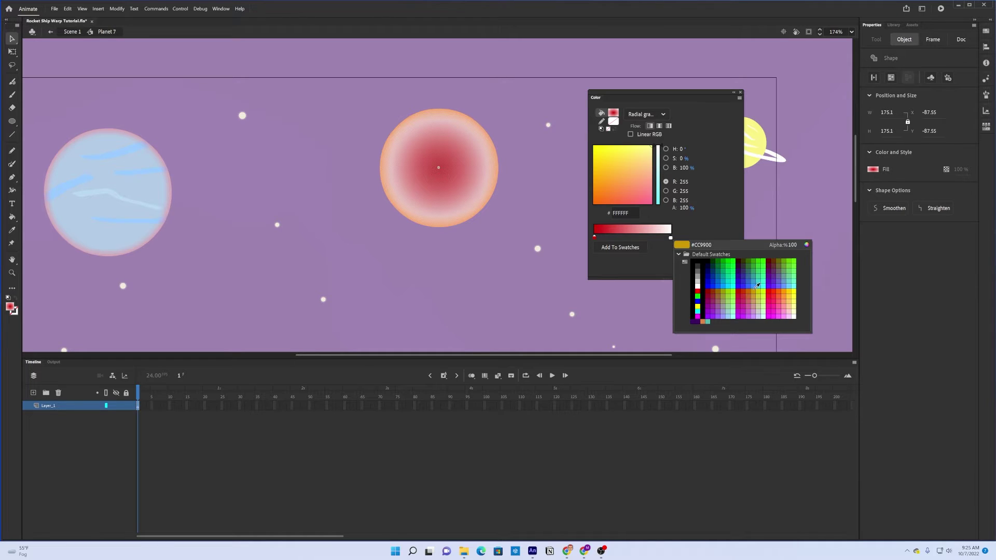
left_click(776, 293)
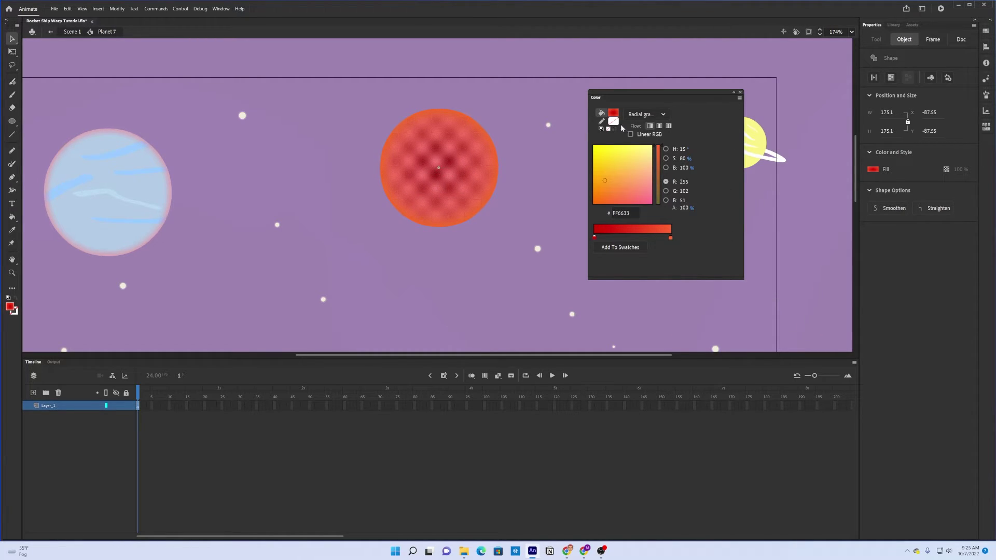
left_click(741, 93)
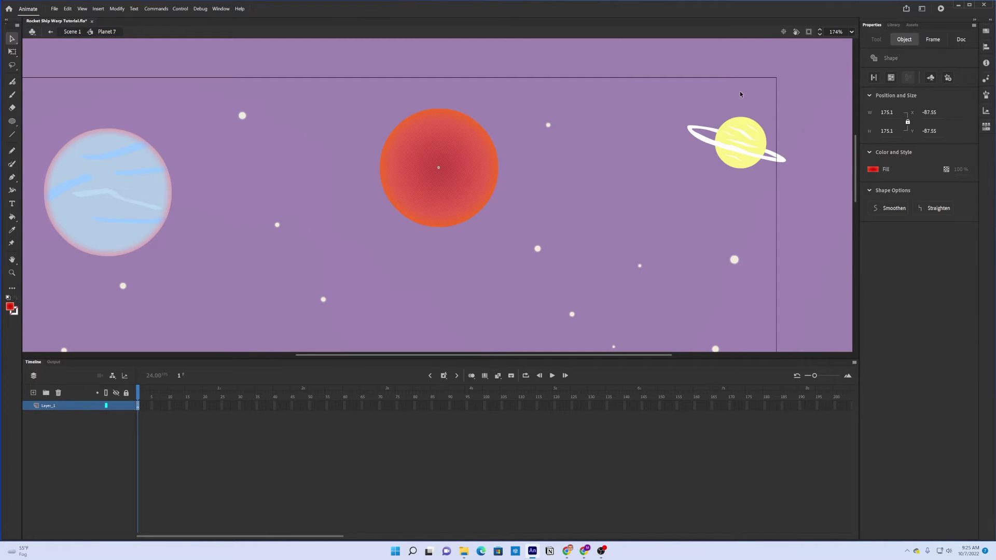
Reshape the planet's radial gradient into a smaller, tilted ellipse with the Gradient Transform tool, and deselect the shape
left_click(11, 63)
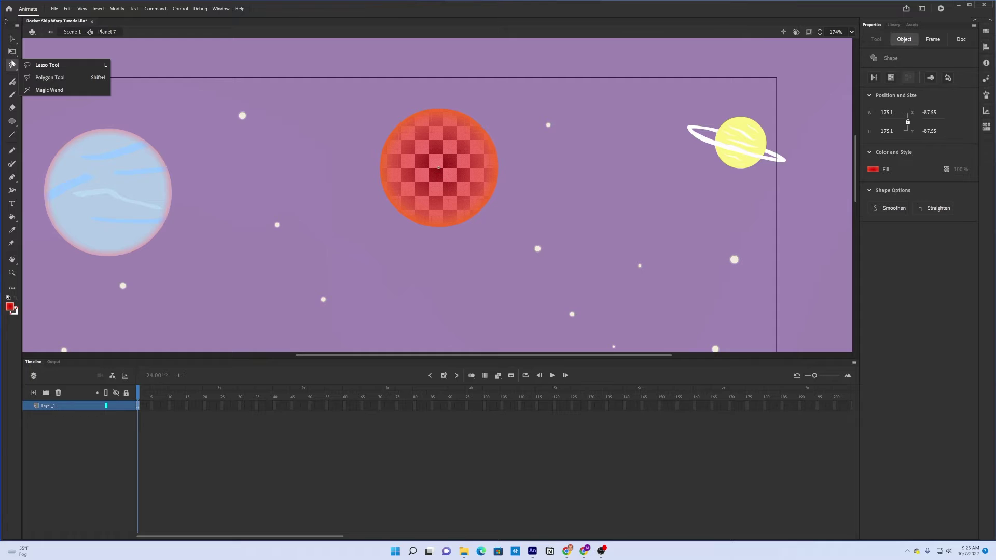
left_click(12, 52)
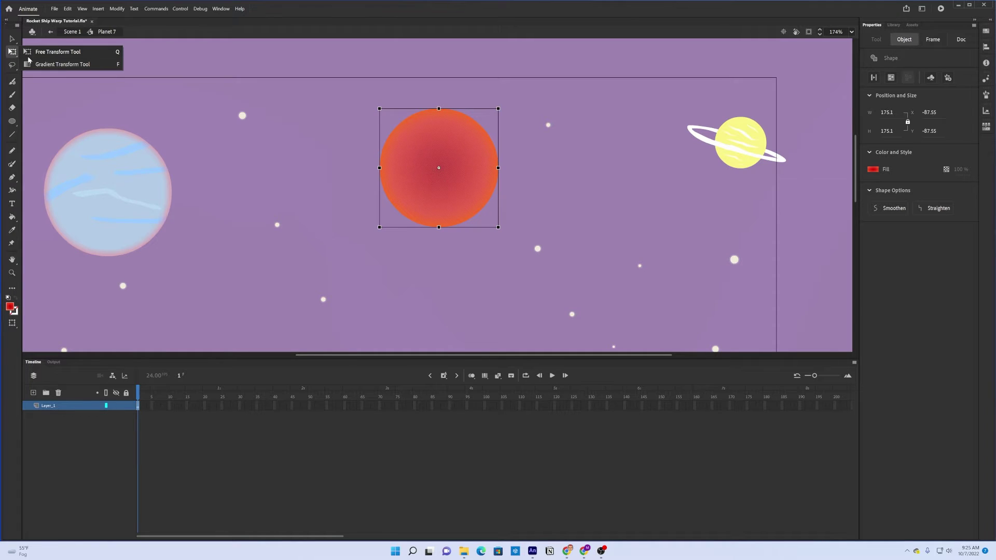
left_click(53, 64)
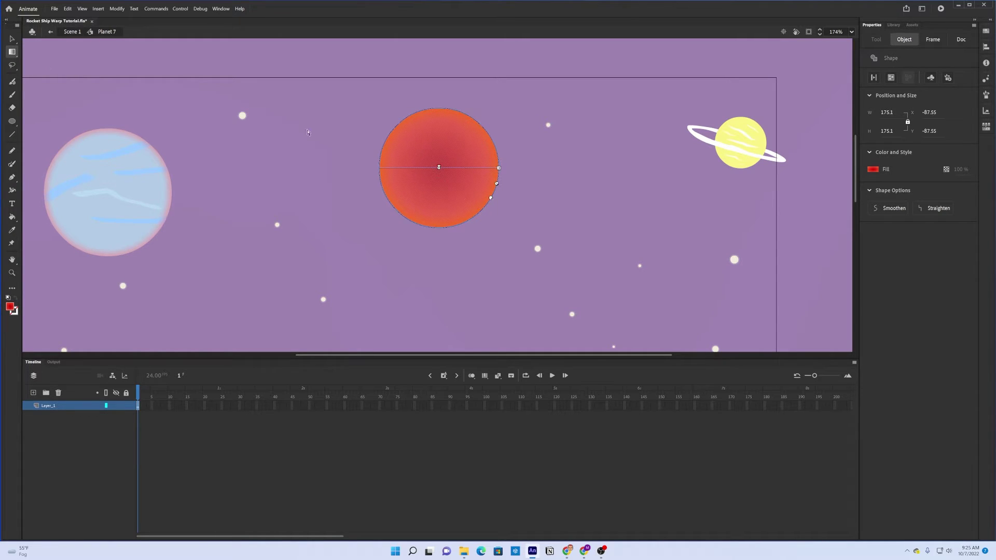
left_click(439, 167)
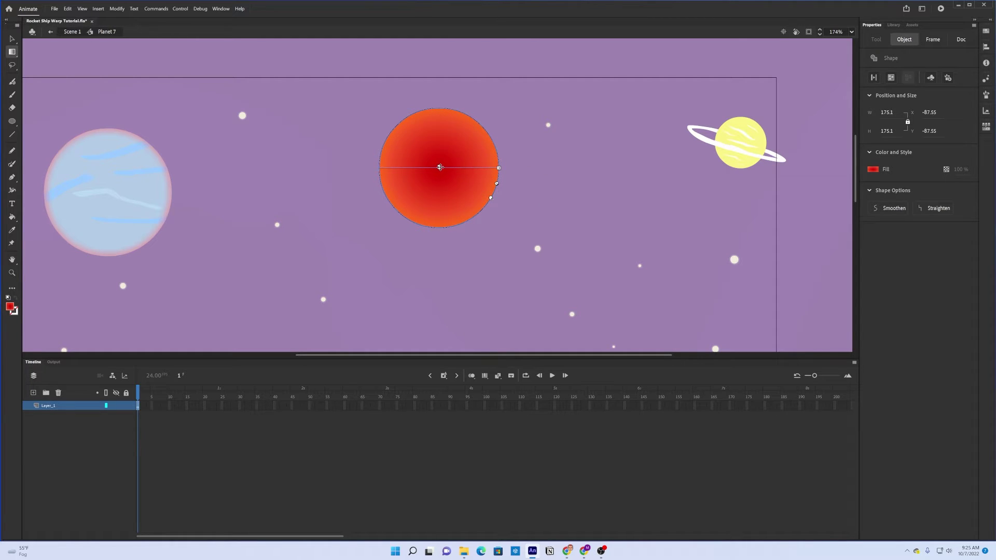
left_click_drag(440, 168, 494, 164)
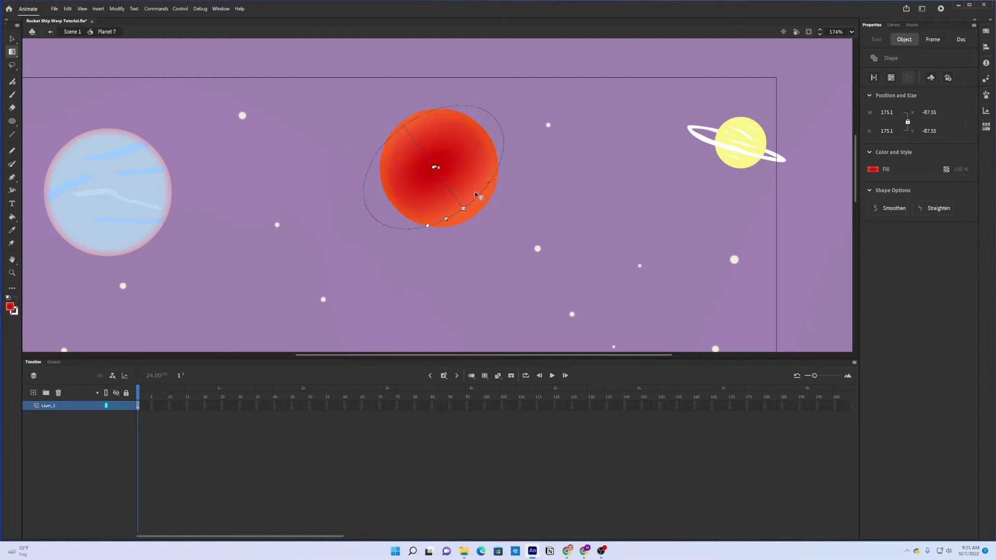
mouse_move(460, 203)
left_mouse_down()
mouse_move(475, 220)
mouse_move(457, 200)
left_mouse_up()
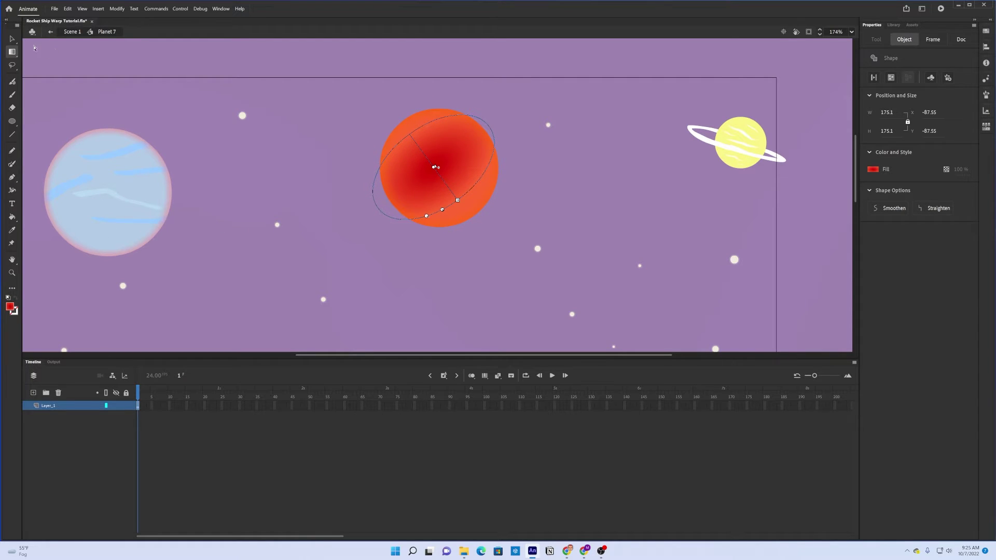
left_click(12, 38)
left_click(253, 156)
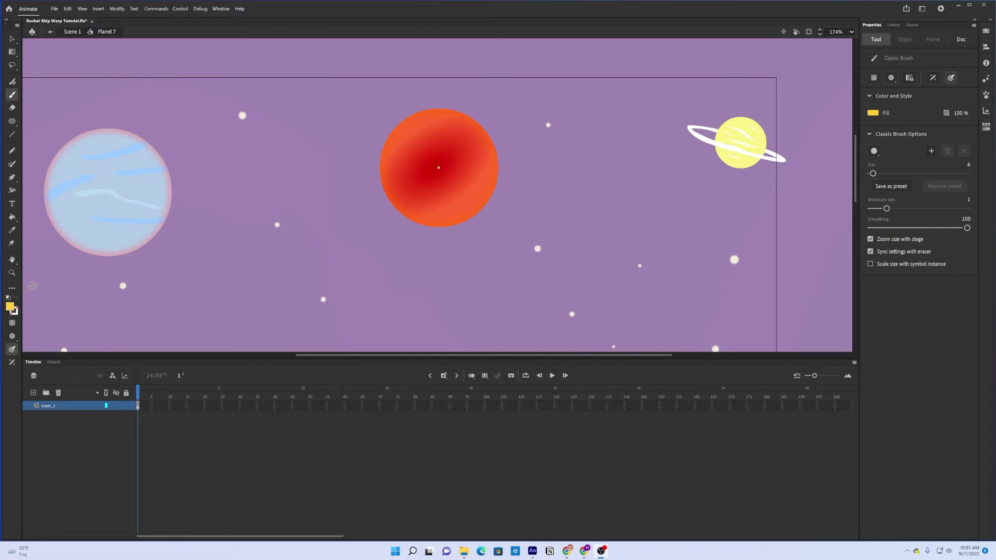
Set up the Fluid Brush with a #FFFF00 yellow fill and the Paint Inside mode
left_click(13, 81)
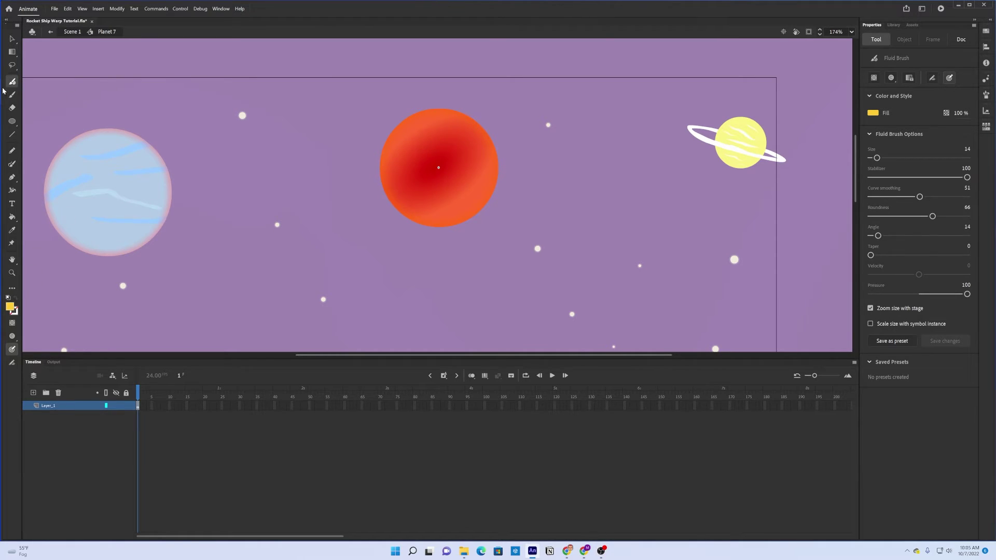
left_click(10, 307)
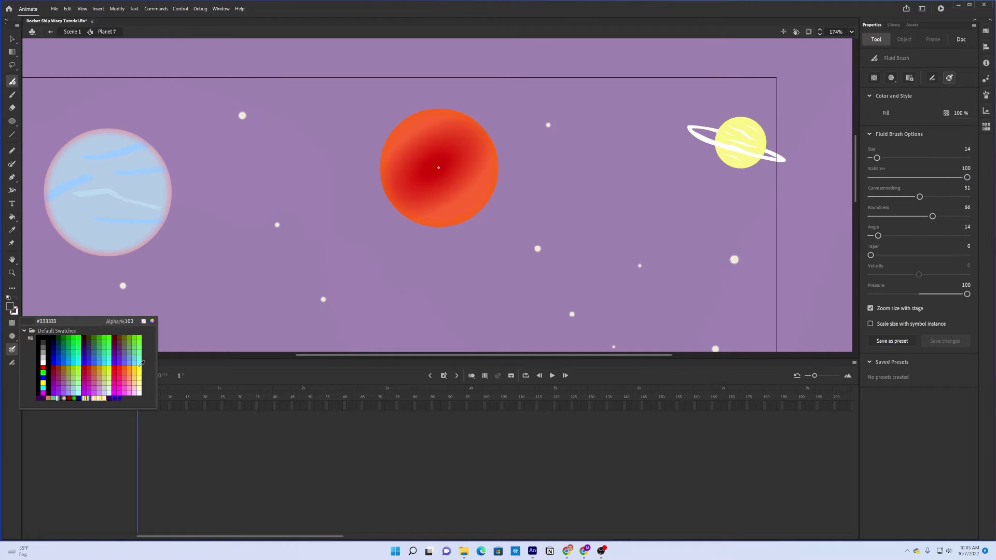
left_click(140, 366)
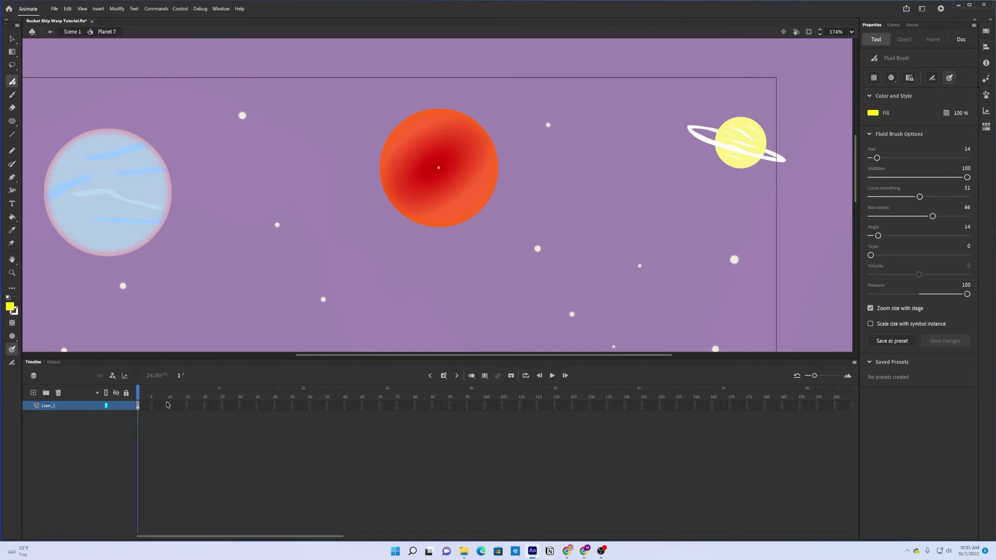
left_click(138, 406)
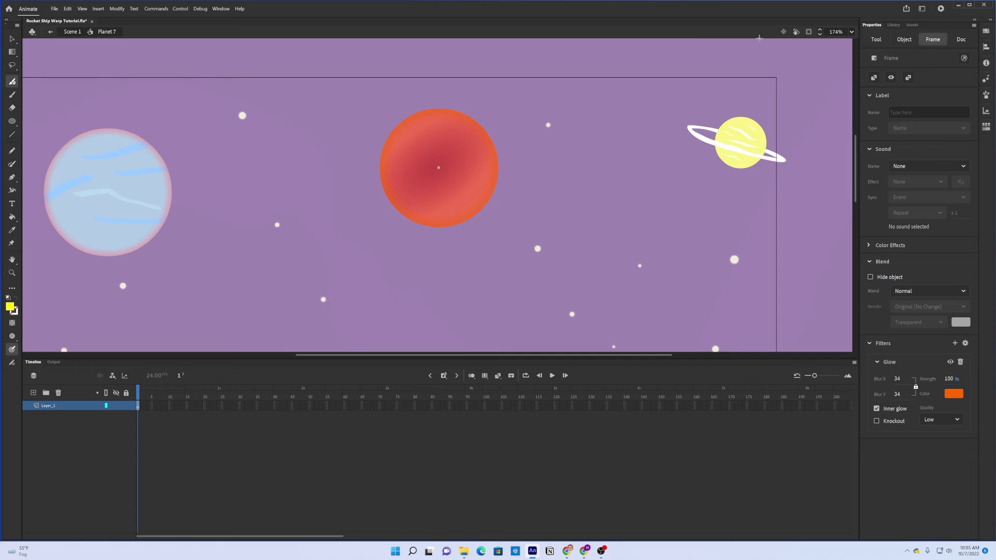
left_click(875, 40)
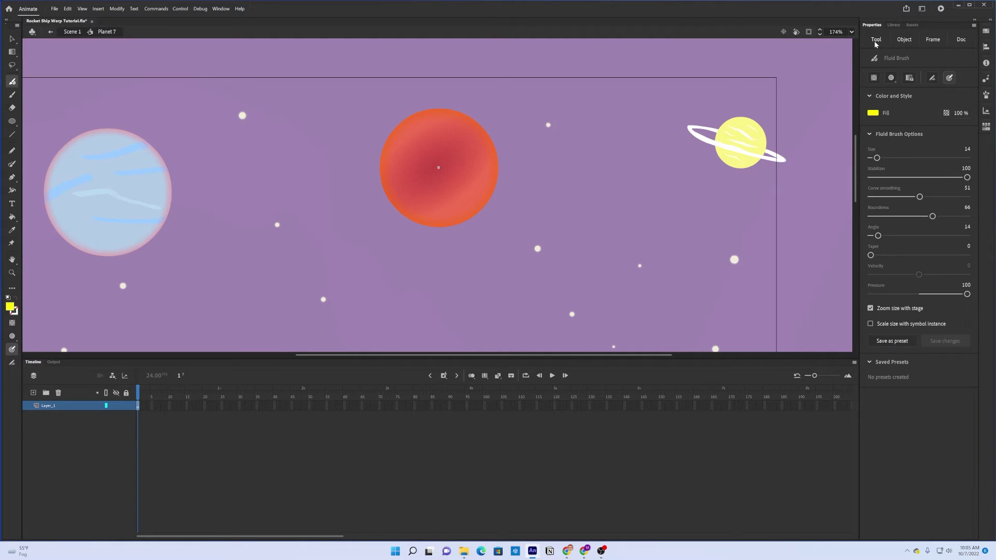
left_click(890, 78)
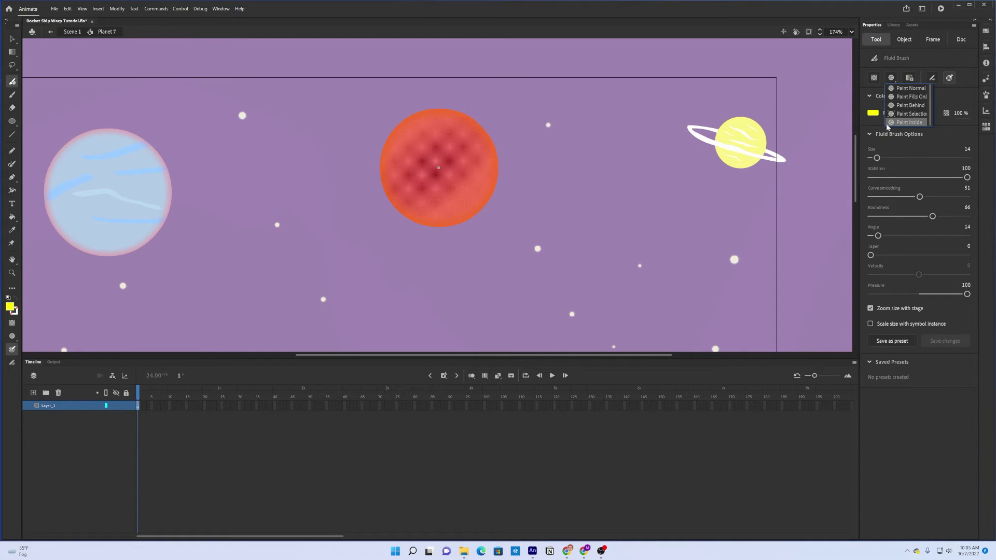
left_click(907, 123)
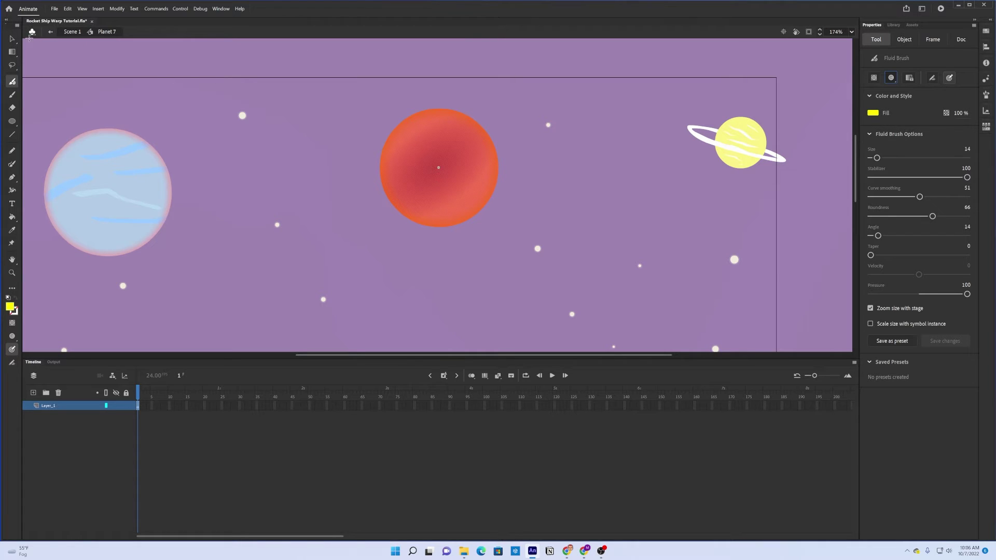
Try painting three fully opaque yellow bands across the deselected planet with the Fluid Brush, and undo them
left_click(12, 38)
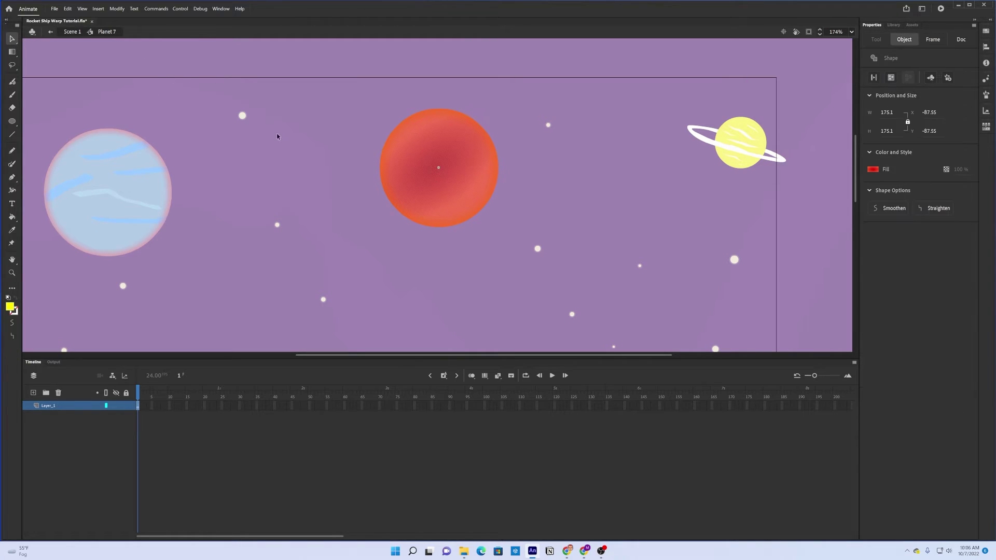
key("Escape")
left_click(12, 82)
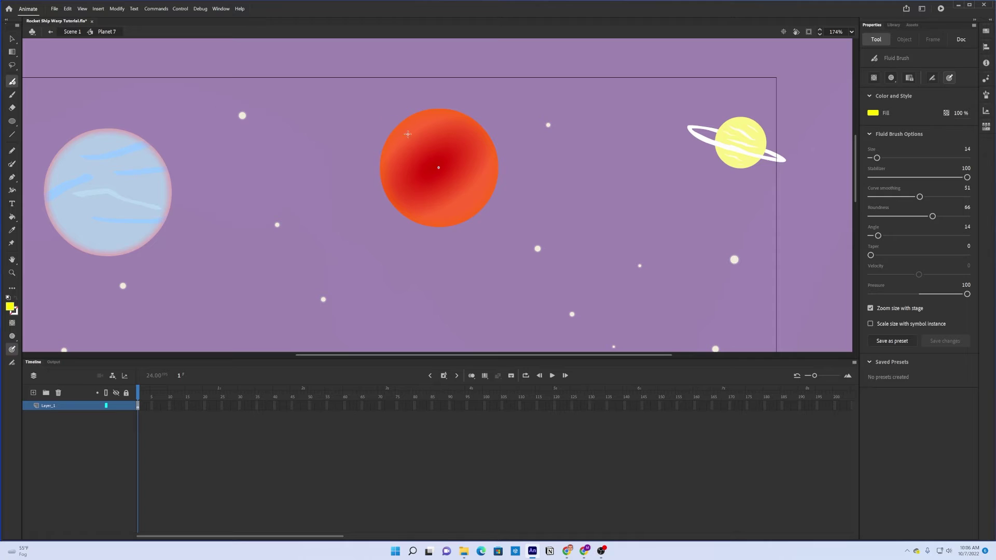
left_click_drag(407, 136, 537, 140)
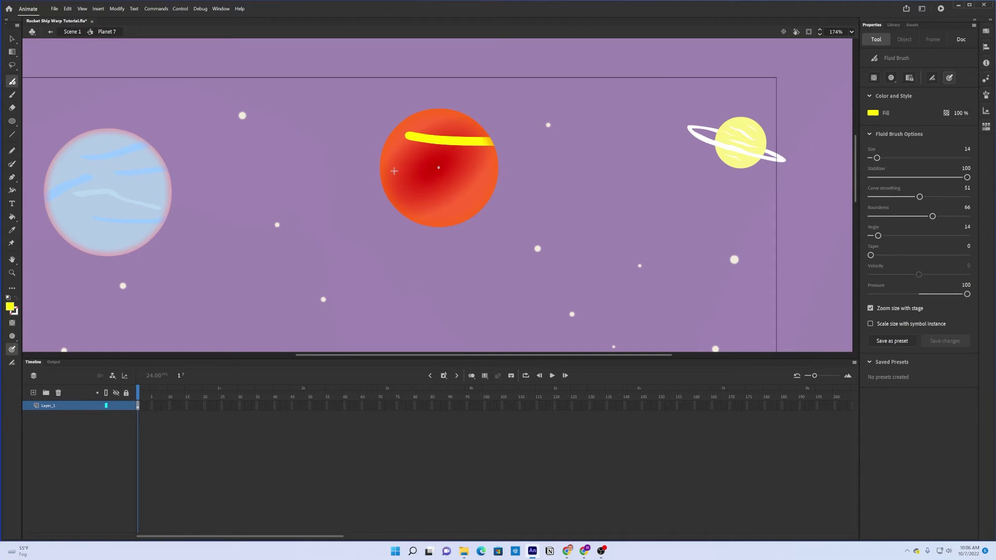
mouse_move(390, 170)
left_mouse_down()
mouse_move(504, 184)
mouse_move(551, 161)
left_mouse_up()
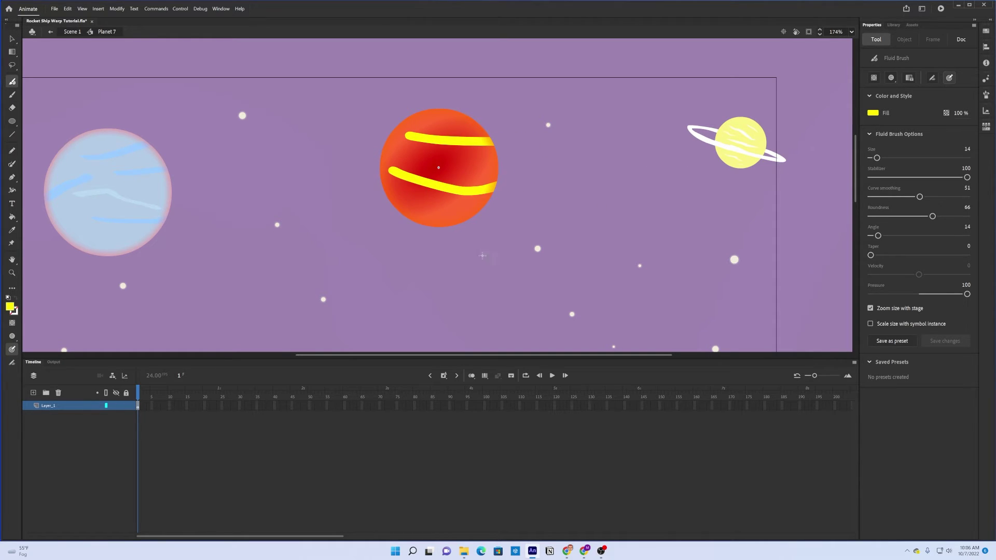
left_click_drag(465, 217, 379, 197)
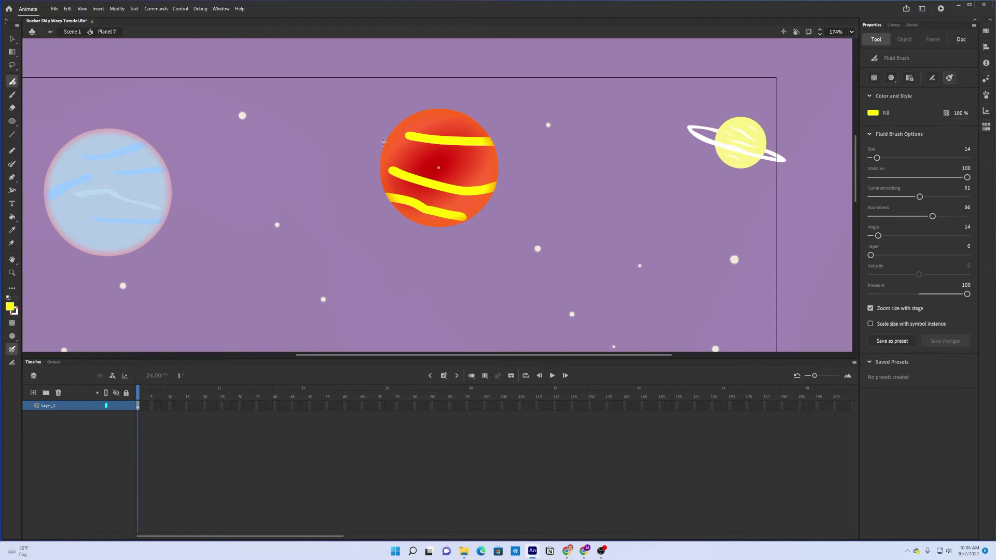
key("ctrl+z")
key("ctrl+z")
key("ctrl+z")
key("ctrl+z")
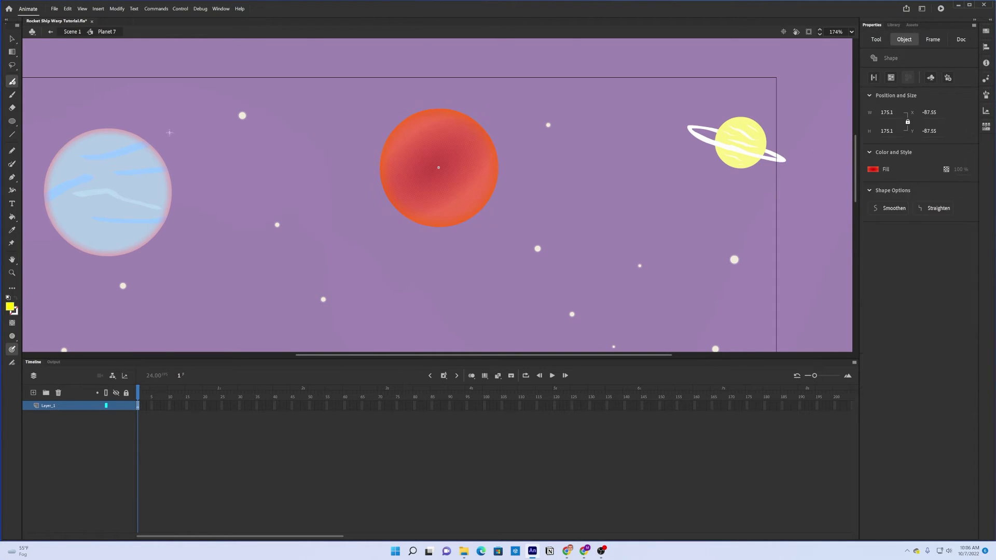
Deselect the planet and paint wavy yellow bands at 40% opacity across it with the Fluid Brush
left_click(12, 39)
left_click(150, 134)
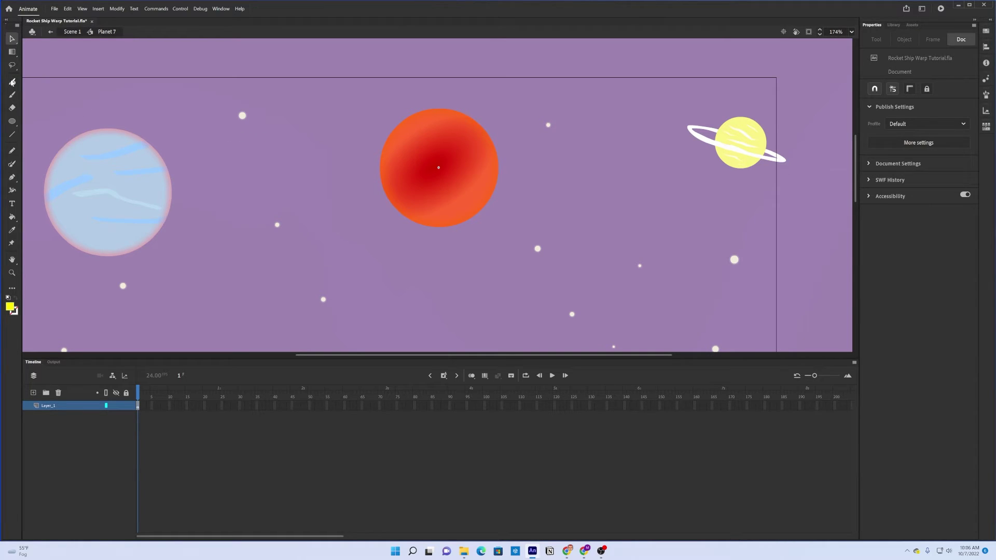
left_click(11, 82)
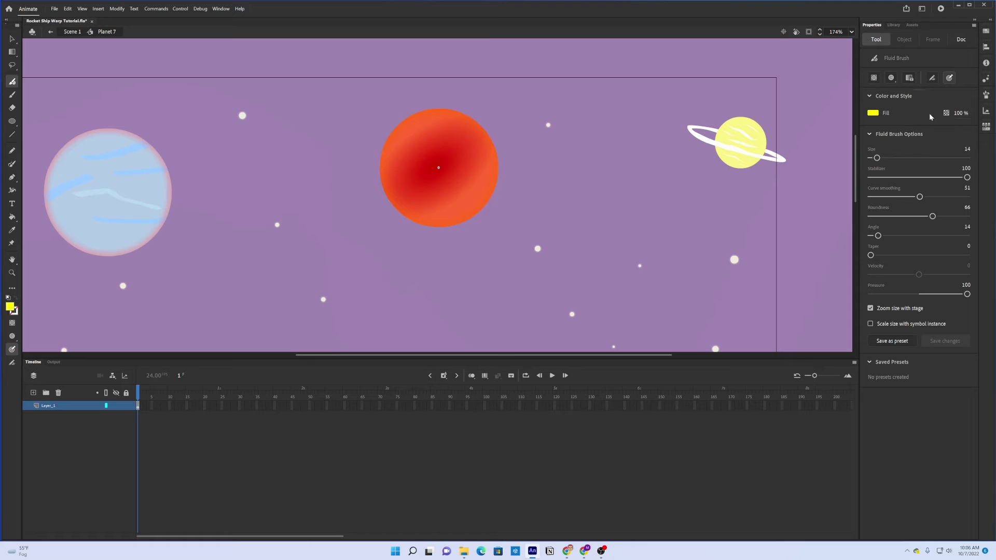
left_click_drag(947, 113, 941, 120)
left_click_drag(426, 130, 517, 134)
left_click_drag(420, 177, 521, 157)
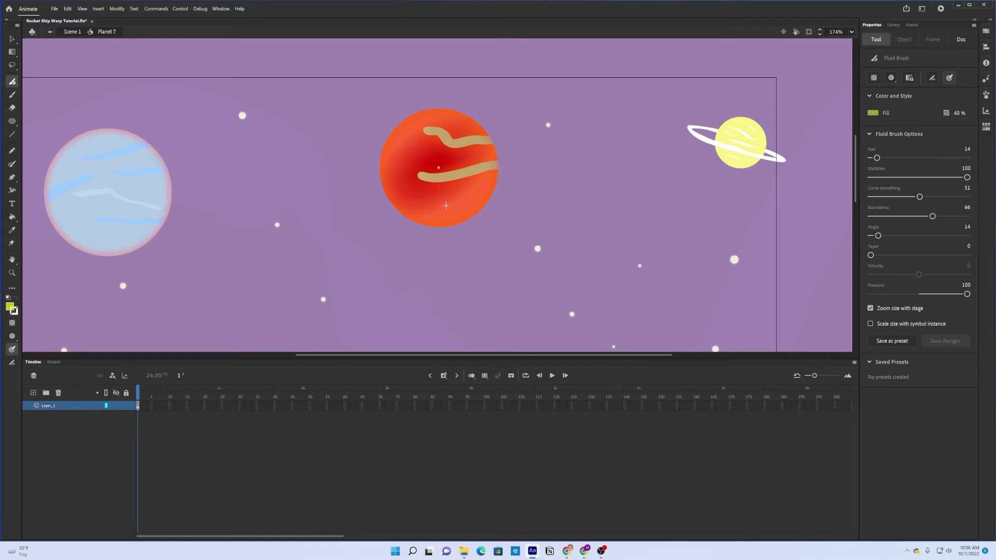
mouse_move(441, 206)
left_mouse_down()
mouse_move(514, 209)
mouse_move(368, 181)
left_mouse_up()
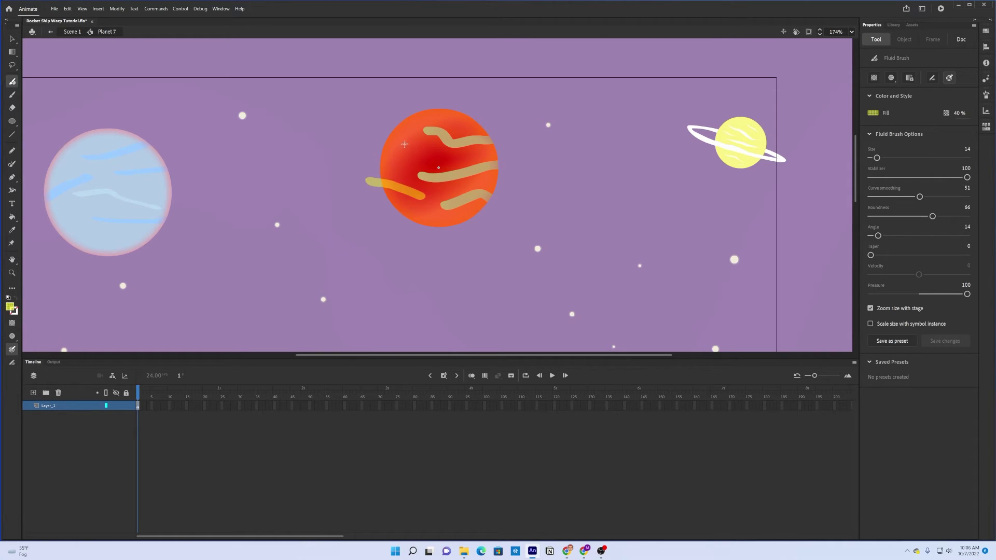
left_click_drag(418, 144, 370, 140)
left_click_drag(427, 125, 393, 119)
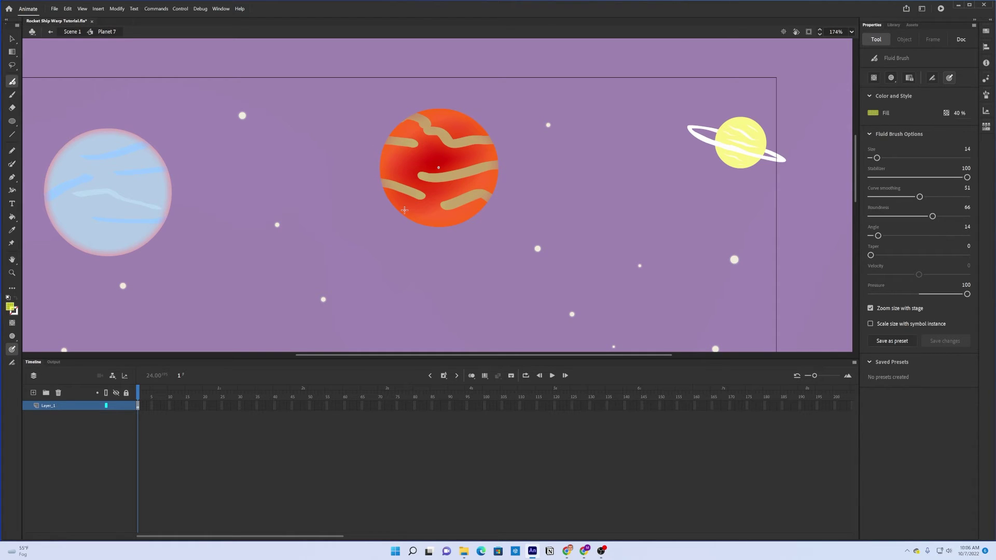
left_click_drag(400, 209, 473, 222)
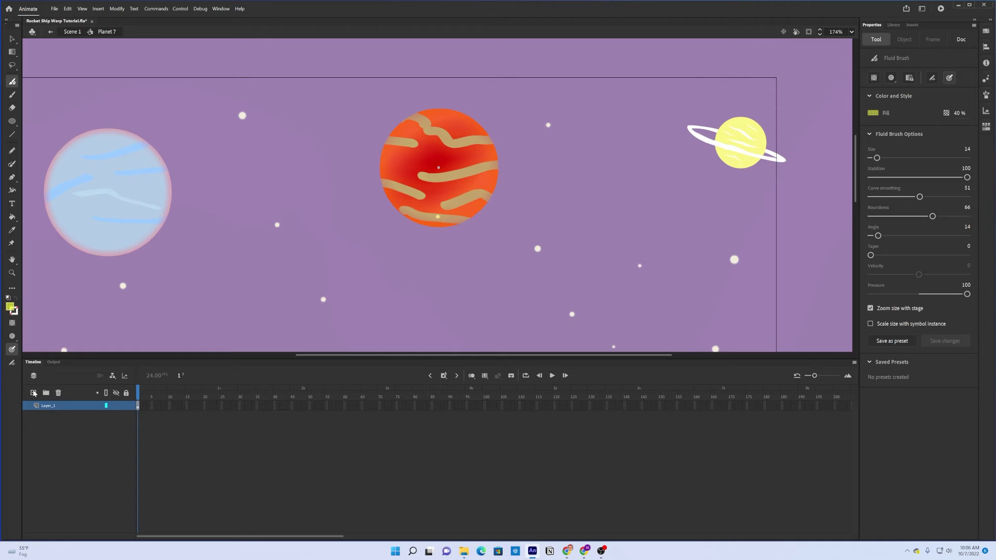
Add a new layer above the planet's layer and give the brush a pale yellow fill at 100% opacity
left_click(34, 394)
left_click(10, 307)
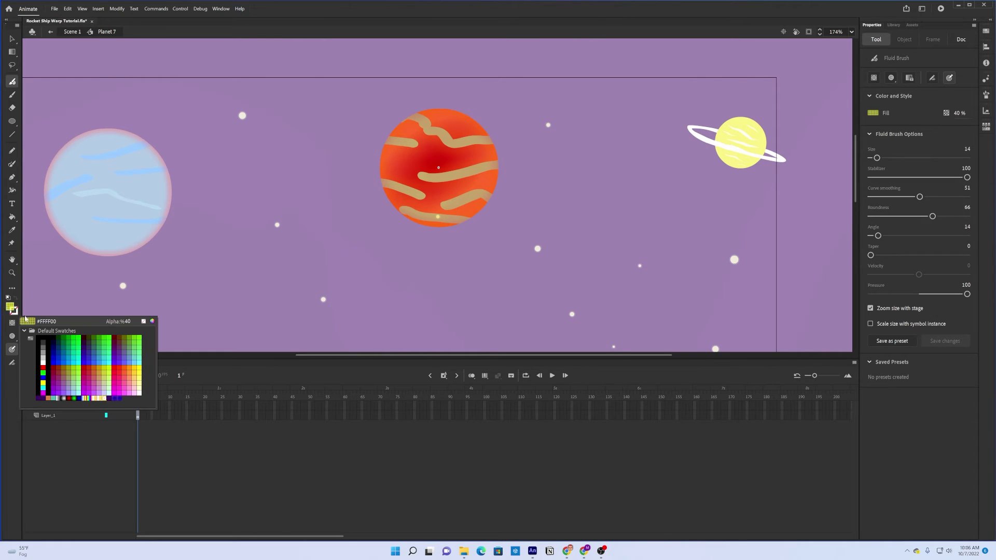
left_click(140, 383)
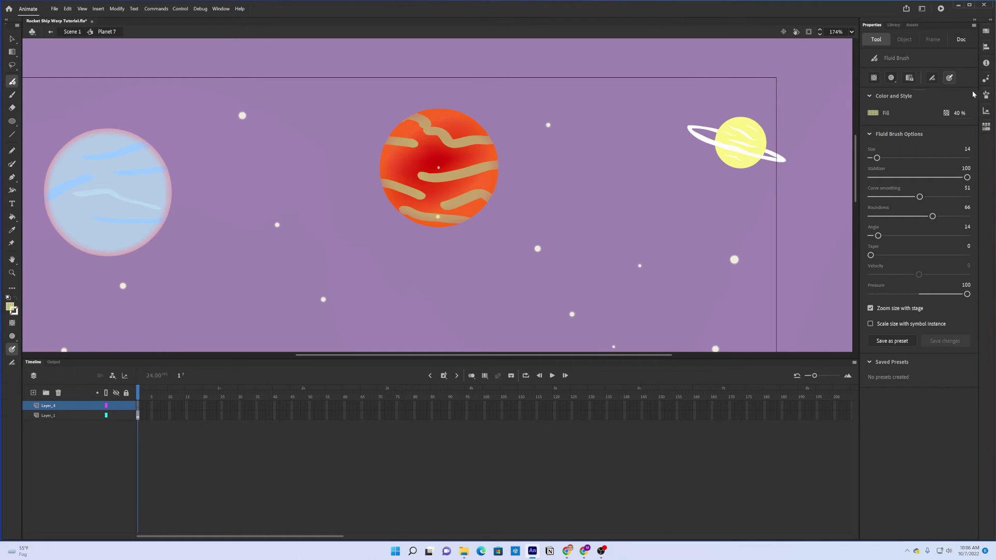
left_click_drag(957, 113, 991, 114)
Paint jagged pale yellow squiggles within the planet's outline on the new layer, undoing a stray first stroke
left_click_drag(358, 144, 440, 162)
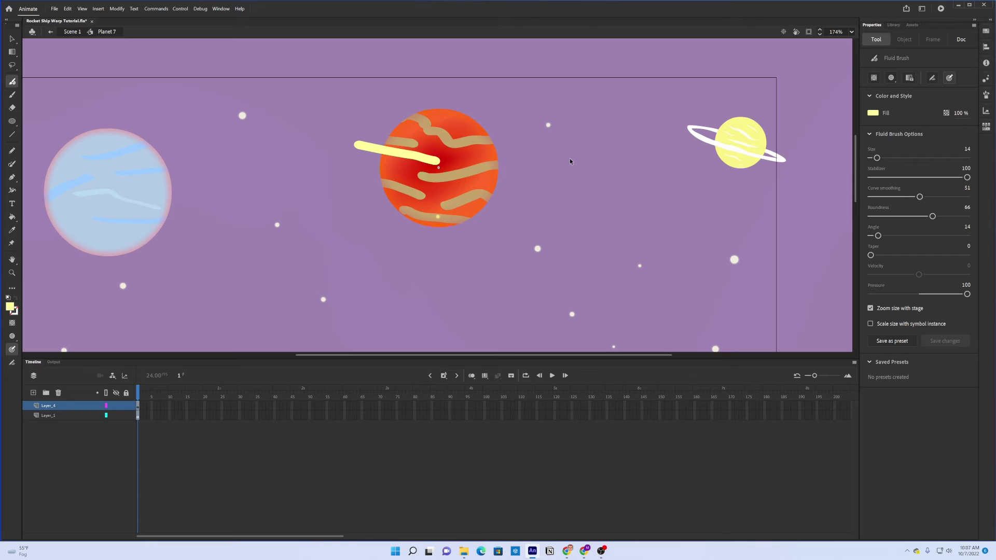
key("ctrl+z")
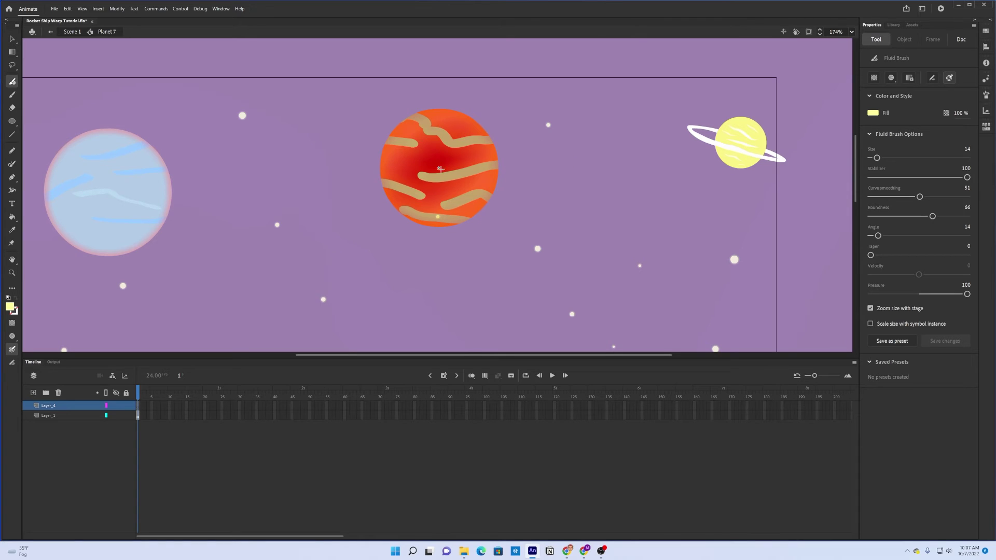
mouse_move(394, 159)
left_mouse_down()
mouse_move(456, 169)
mouse_move(459, 185)
mouse_move(410, 185)
mouse_move(421, 171)
left_mouse_up()
mouse_move(418, 130)
left_mouse_down()
mouse_move(453, 118)
mouse_move(470, 176)
mouse_move(420, 173)
mouse_move(444, 217)
mouse_move(473, 188)
left_mouse_up()
Try the Darken and Multiply blend modes on the squiggle layer's first frame, and set it to Lighten
left_click(12, 38)
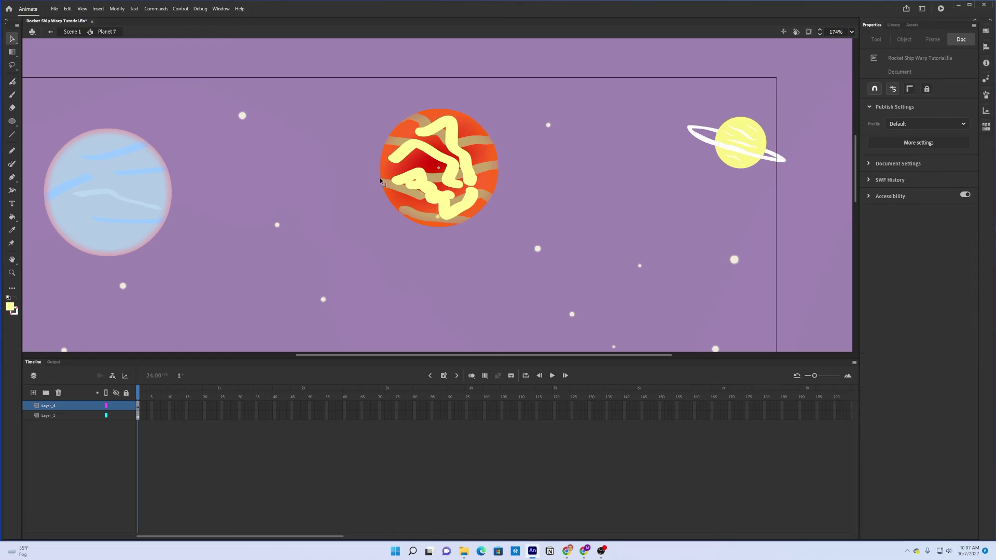
left_click(137, 406)
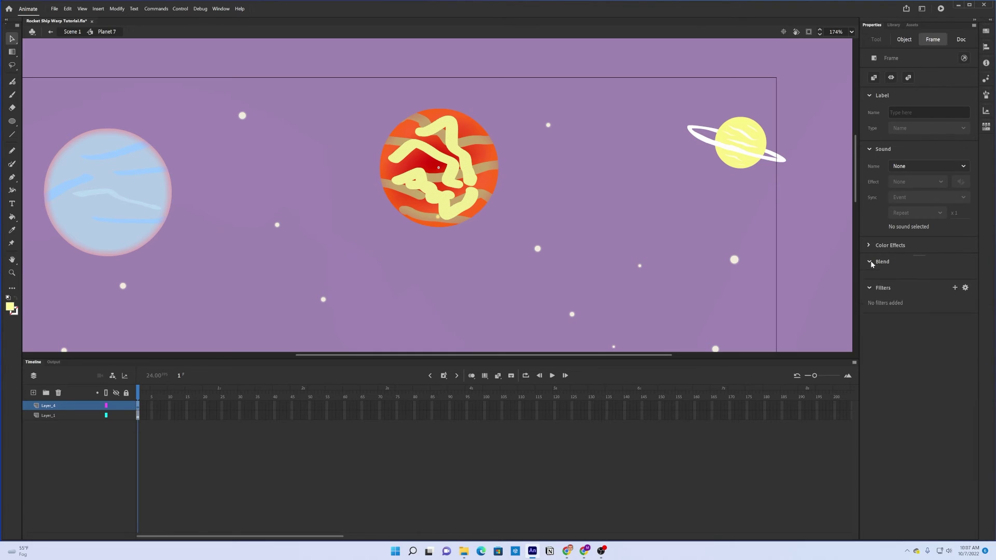
left_click(957, 292)
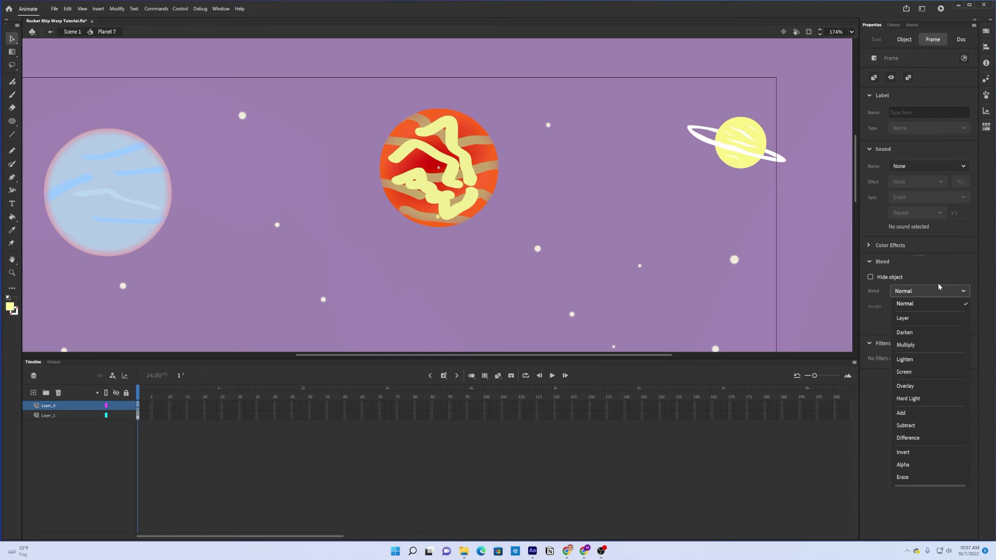
left_click(912, 332)
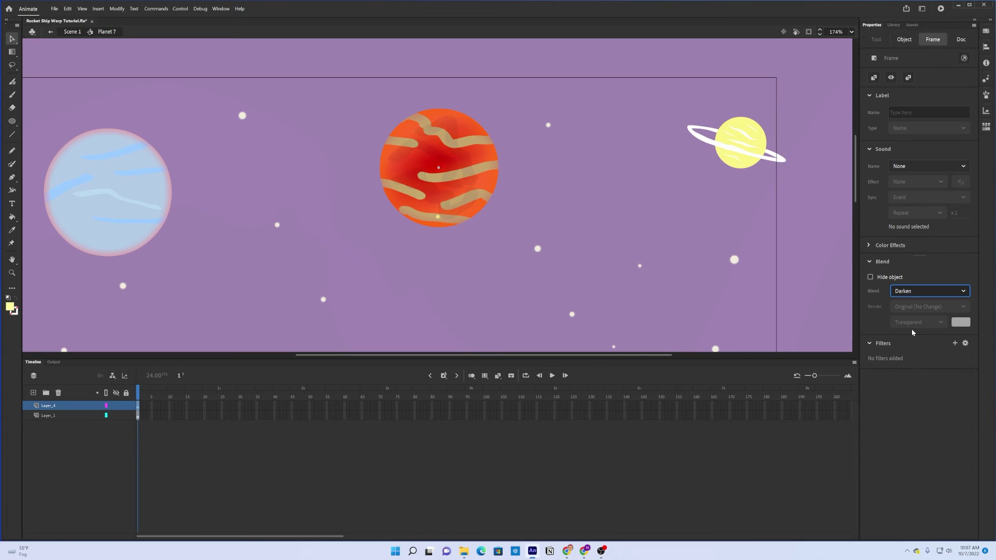
left_click(932, 291)
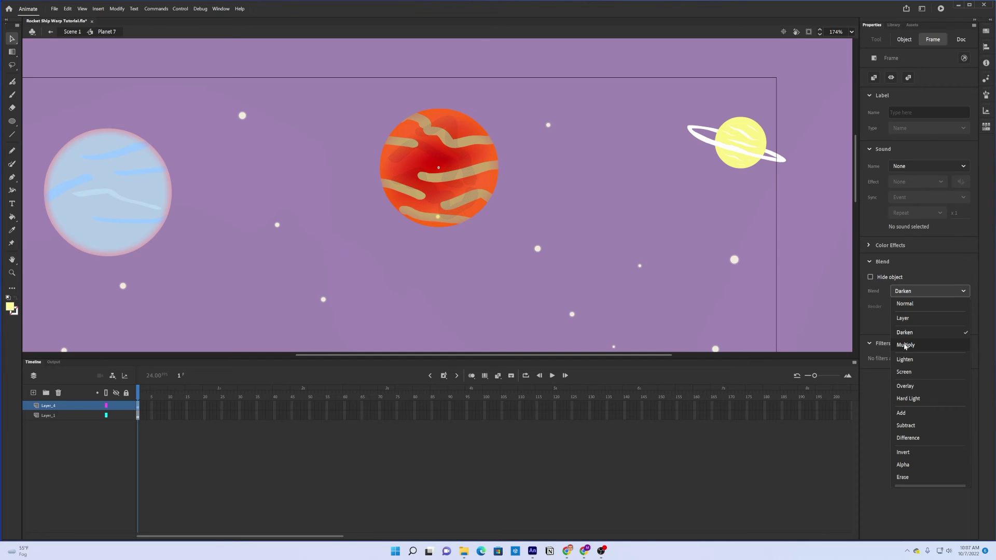
left_click(903, 345)
left_click(913, 295)
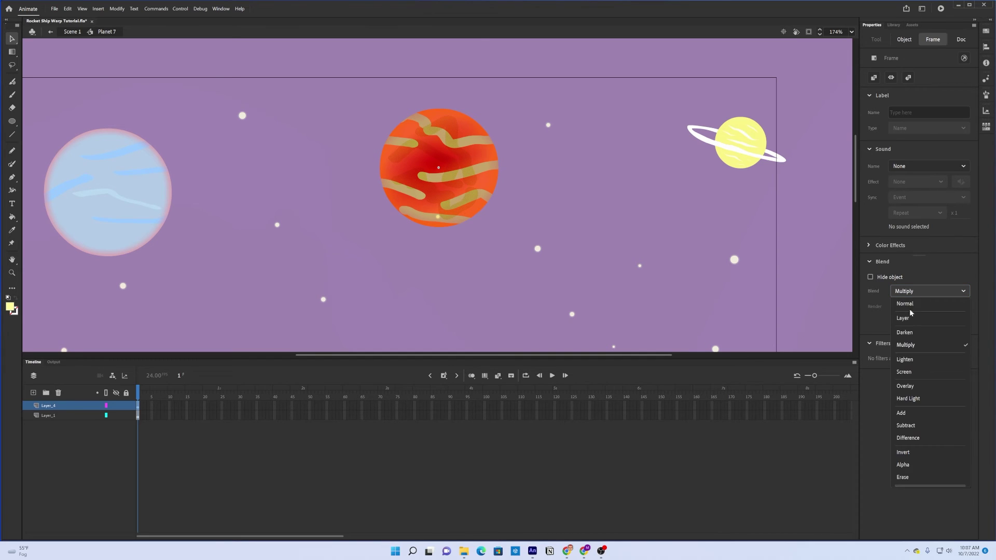
left_click(909, 359)
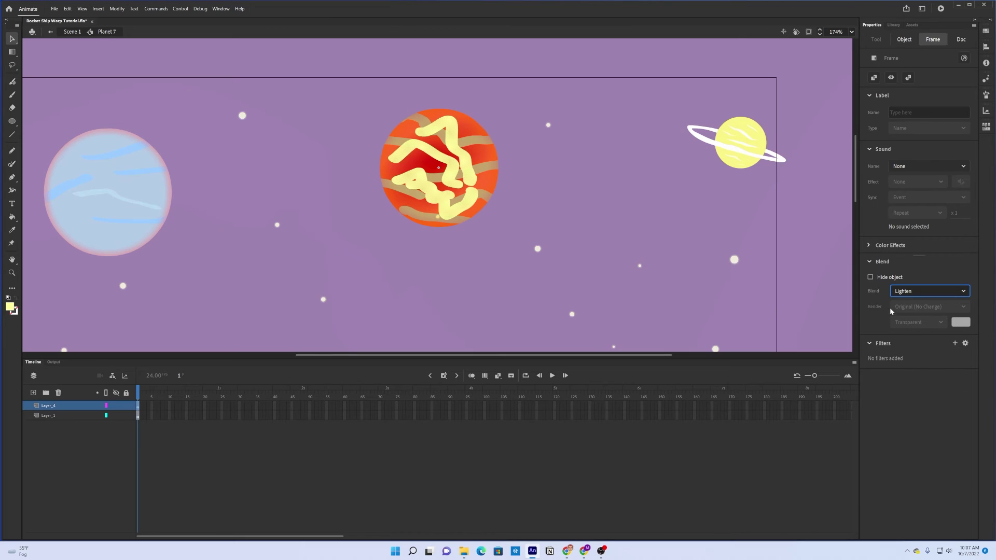
Try the Screen, Overlay and Hard Light blend modes on the squiggle frame, and return it to Lighten
left_click(909, 291)
left_click(913, 368)
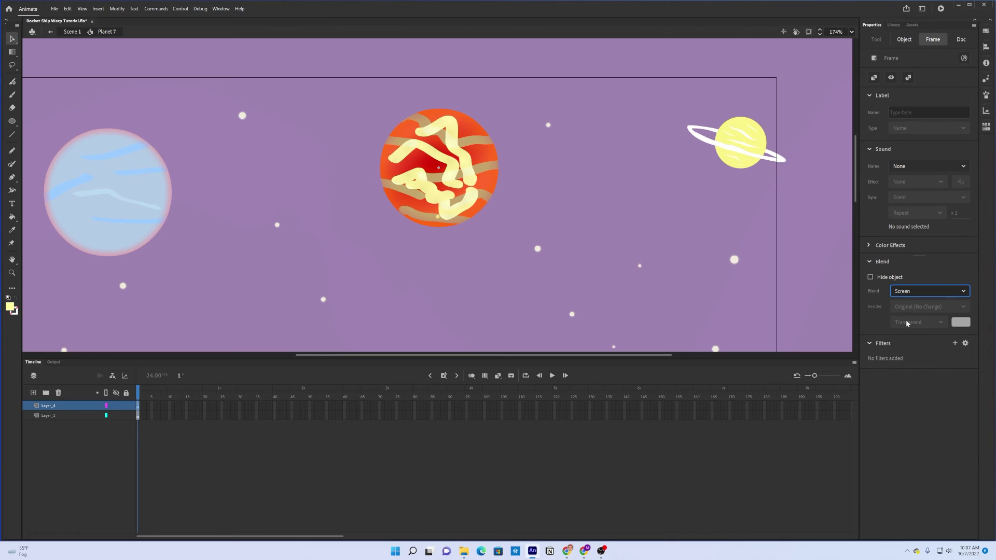
left_click(907, 291)
left_click(915, 384)
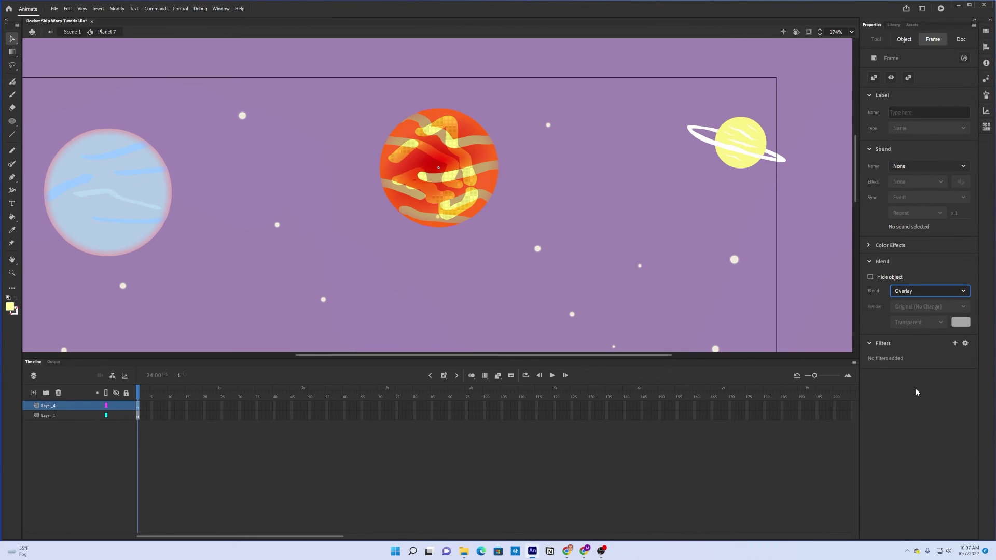
left_click(907, 293)
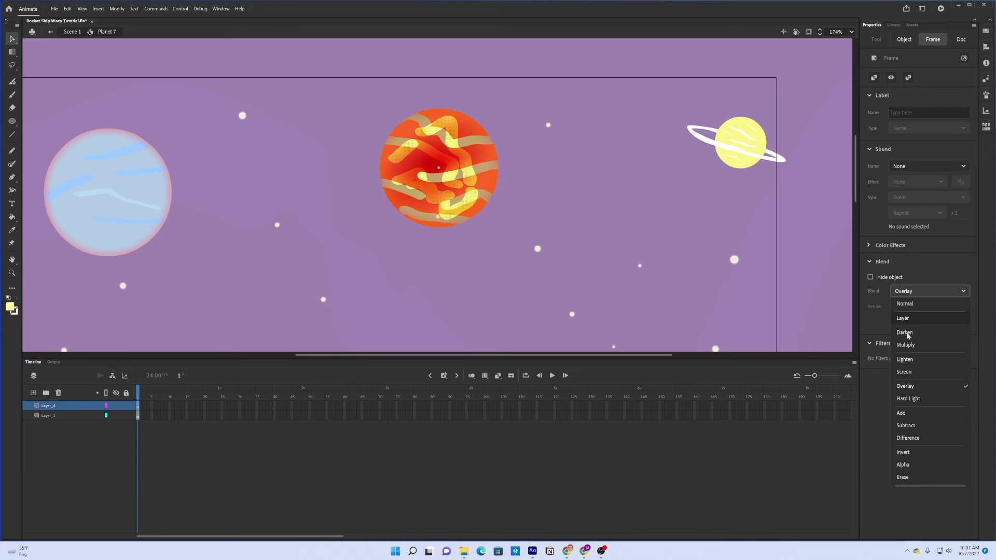
left_click(916, 397)
left_click(911, 291)
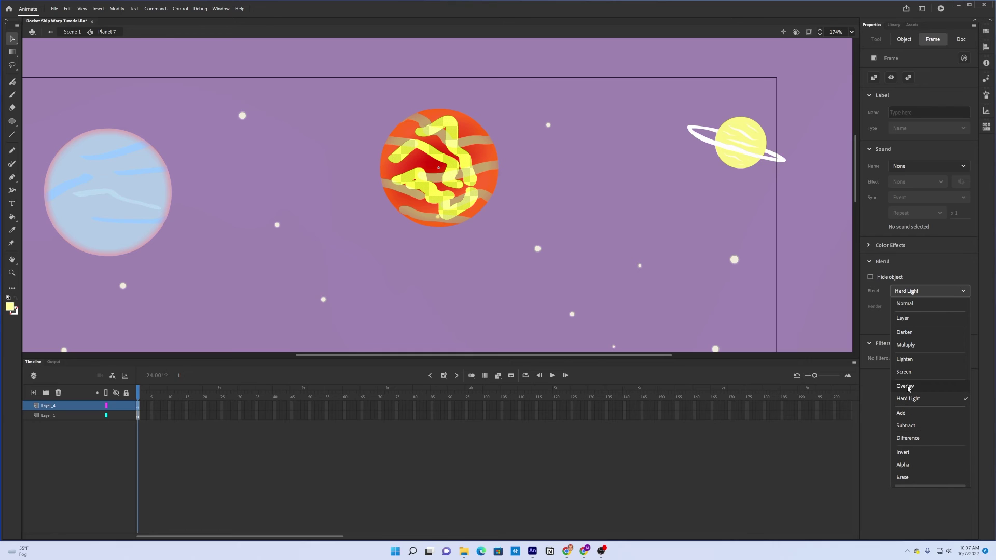
left_click(904, 359)
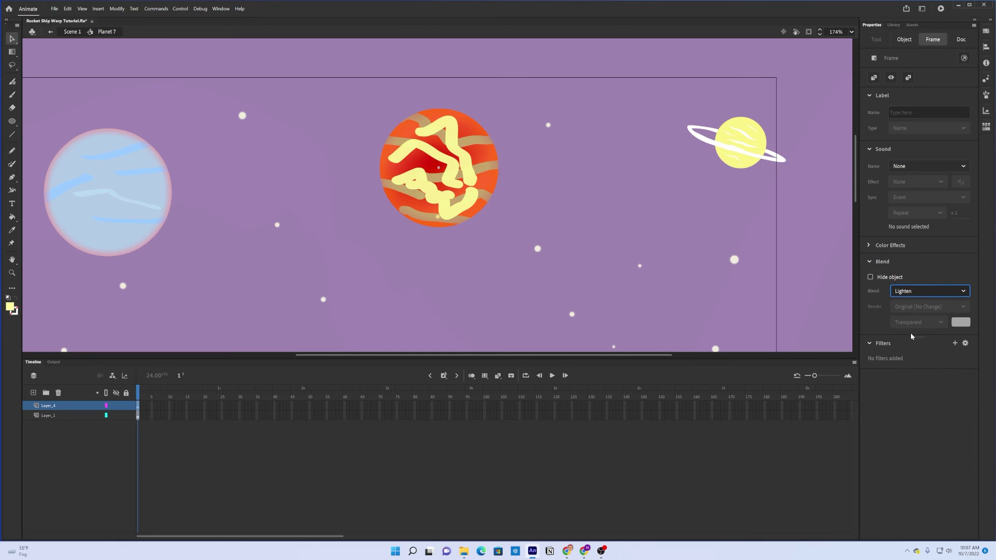
Set the squiggle layer frame's blend mode to Darken and return to Scene 1 with nothing selected
left_click(915, 289)
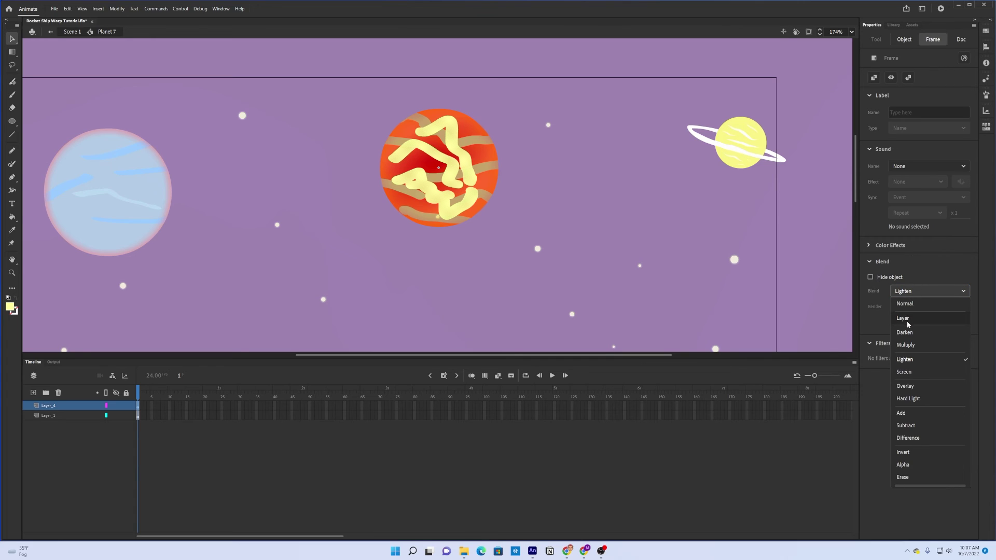
left_click(908, 338)
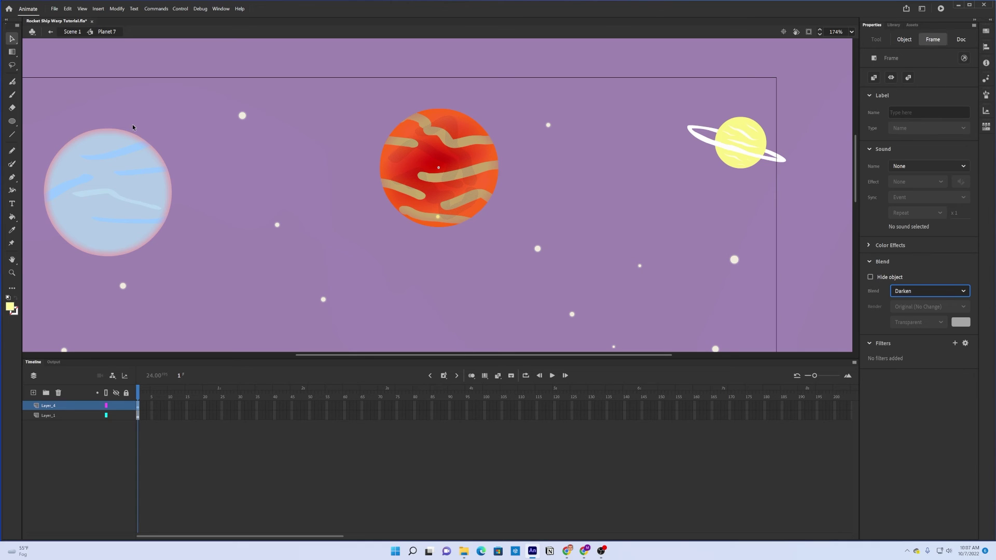
left_click(70, 32)
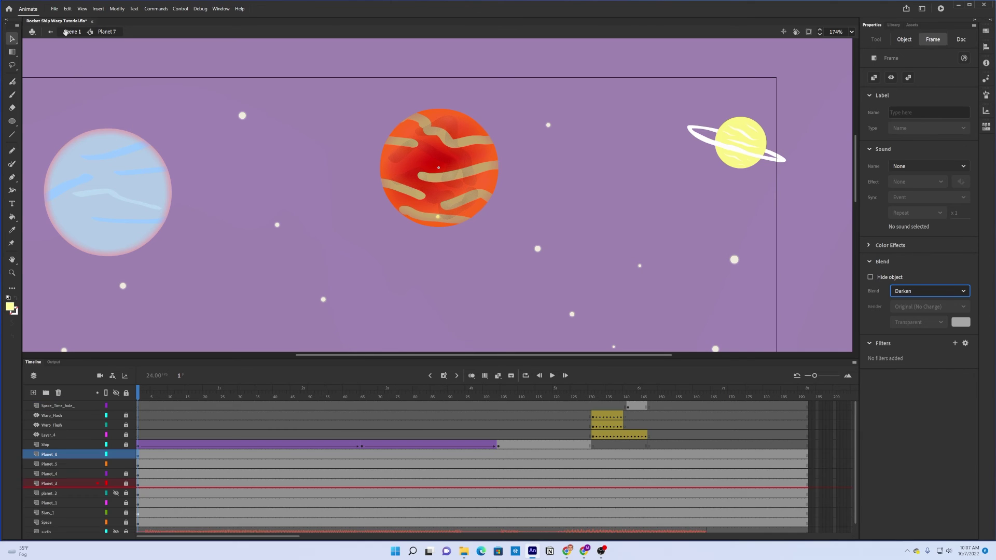
left_click(233, 148)
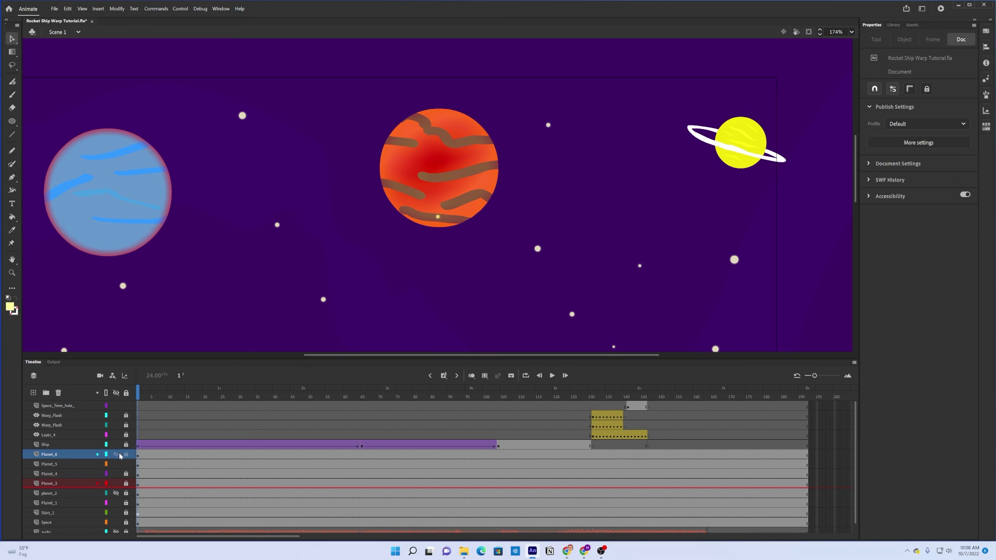
Reopen the Planet 7 symbol from the Planet_6 layer to check its blended artwork, and return to Scene 1
left_click(139, 456)
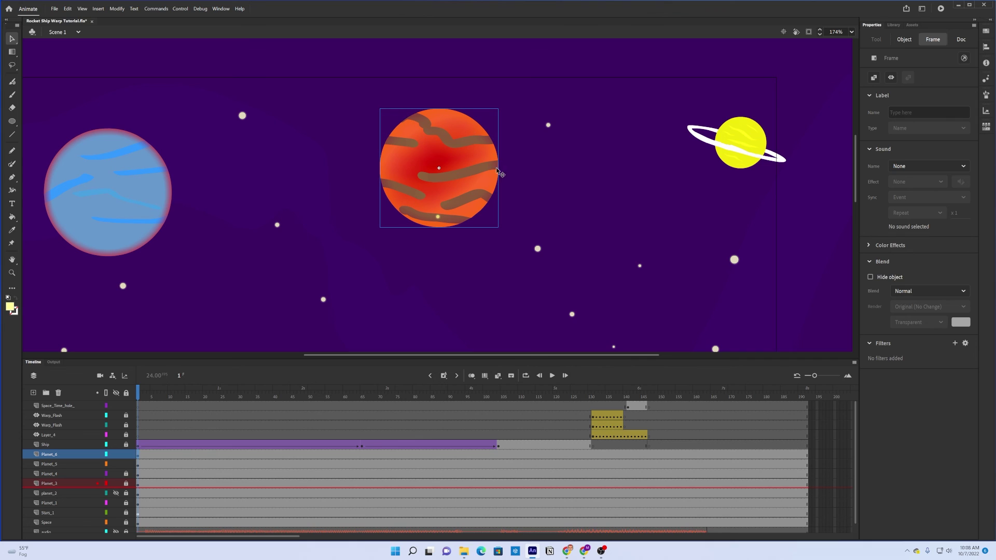
double_click(402, 213)
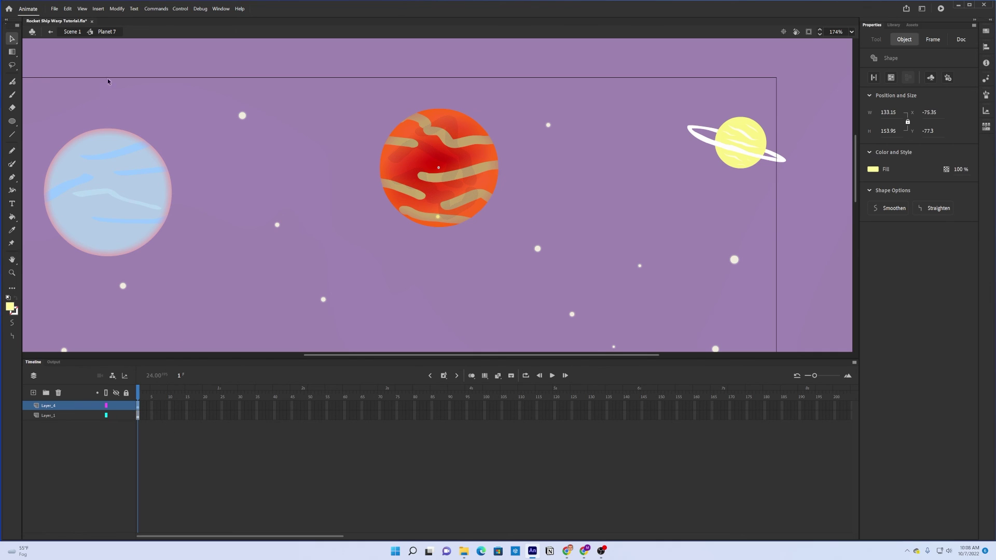
left_click(73, 32)
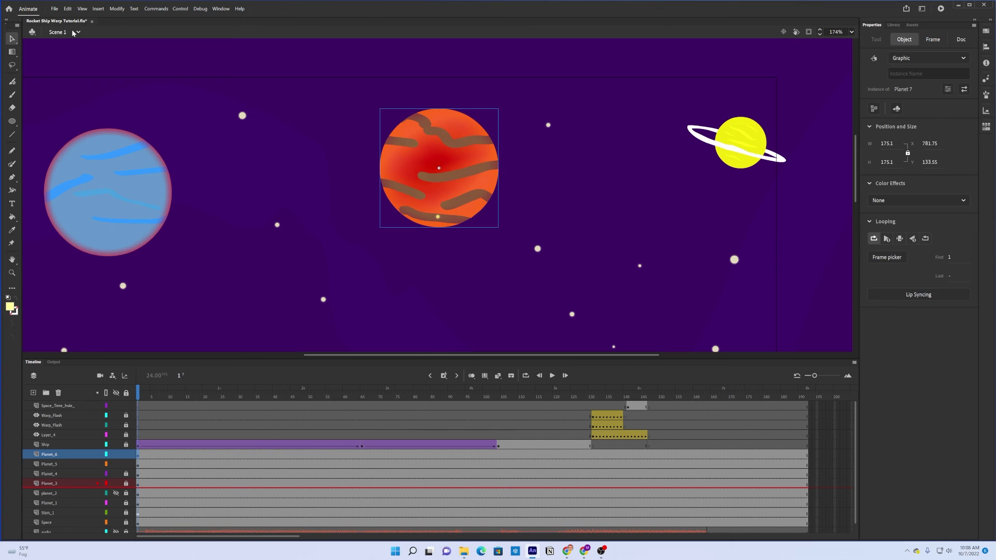